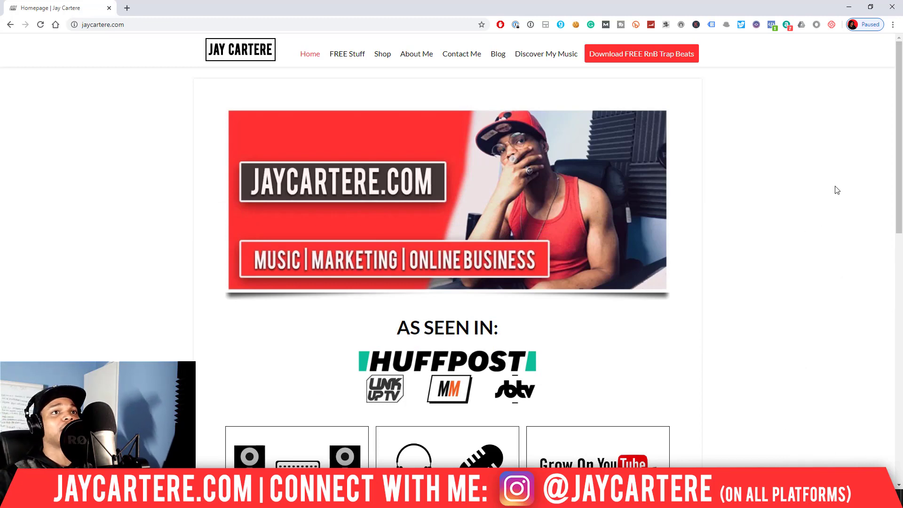
- Switch from the browser to FL Studio and look over the vocal recording tracks in the Money Machine playlist
{"action": "left_click", "coordinate": [849, 6]}
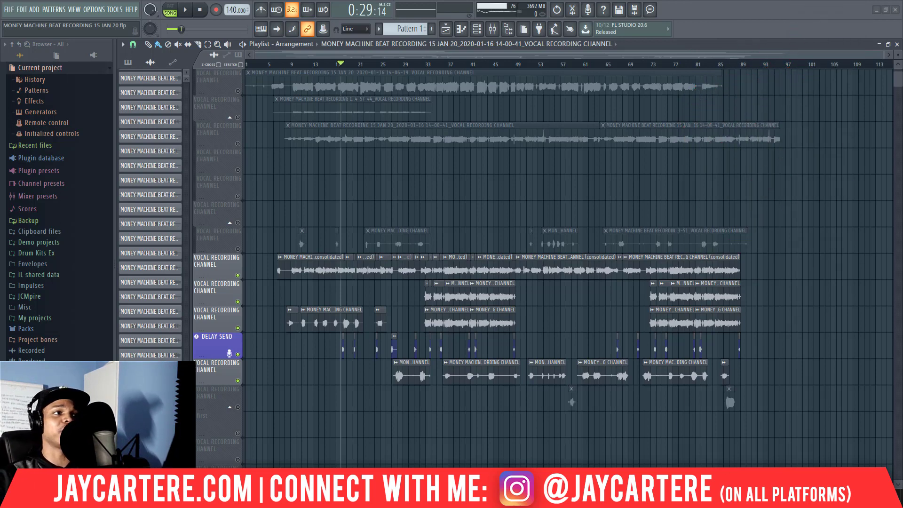
{"action": "scroll", "coordinate": [645, 164], "scroll_direction": "up", "scroll_amount": 3}
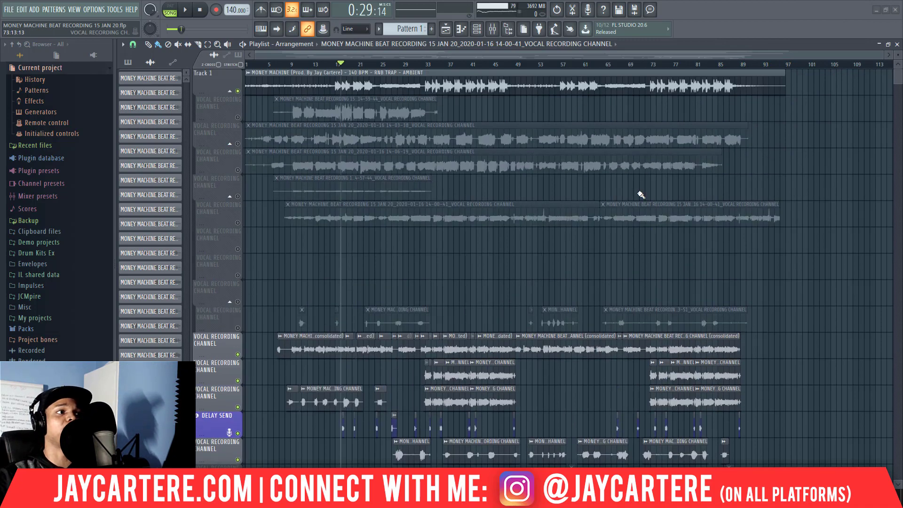
{"action": "scroll", "coordinate": [635, 194], "scroll_direction": "down", "scroll_amount": 4}
{"action": "scroll", "coordinate": [626, 194], "scroll_direction": "up", "scroll_amount": 3}
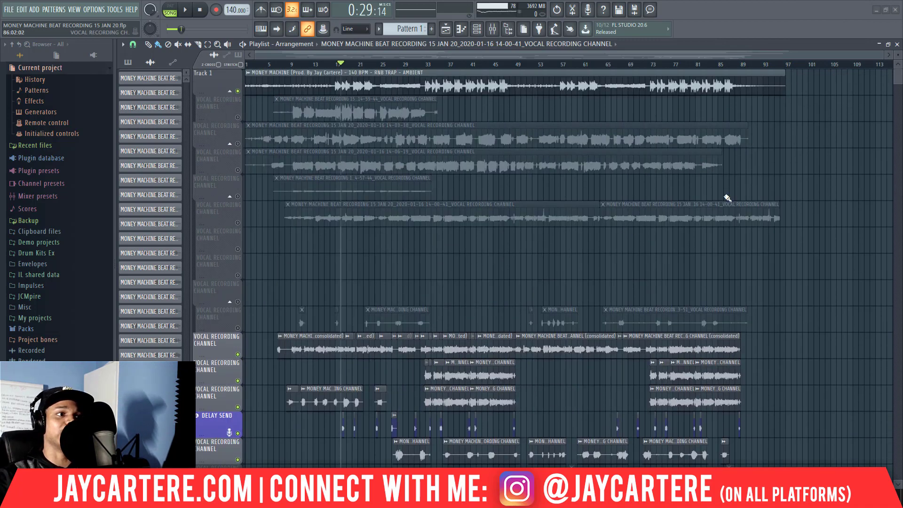
{"action": "scroll", "coordinate": [544, 322], "scroll_direction": "down", "scroll_amount": 1}
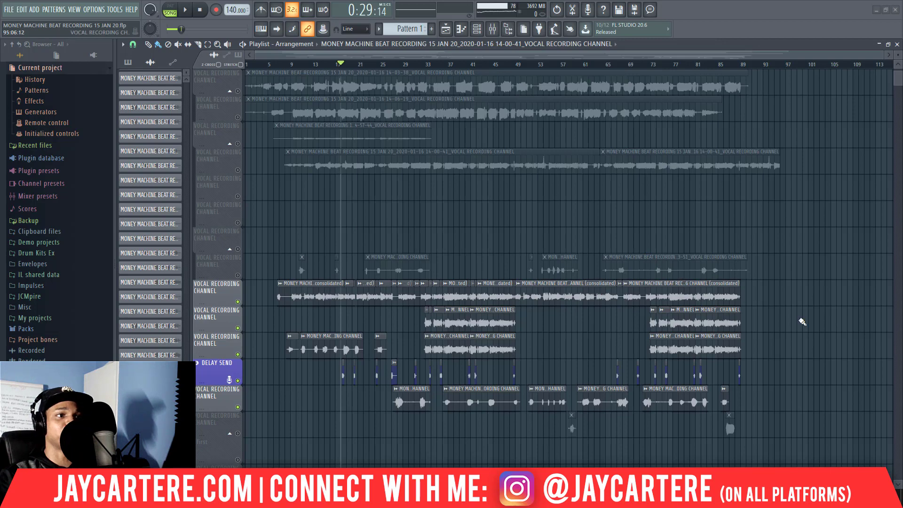
{"action": "scroll", "coordinate": [799, 319], "scroll_direction": "down", "scroll_amount": 3}
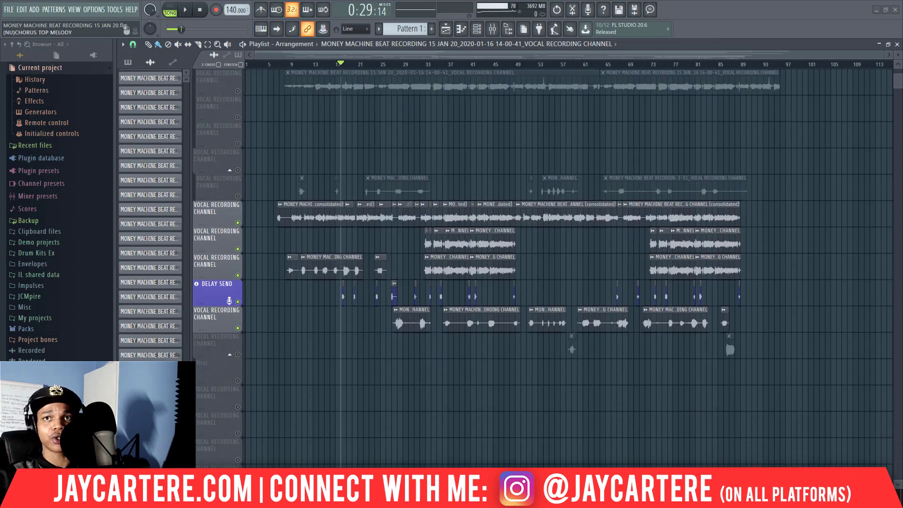
- Move the DOUBLE VOCAL RIGHT mixer track three slots left, beside DOUBLE VOCAL LEFT, and toggle the effect slots of VOCAL PLAYBACK
{"action": "key", "text": "F9"}
{"action": "double_click", "coordinate": [445, 85]}
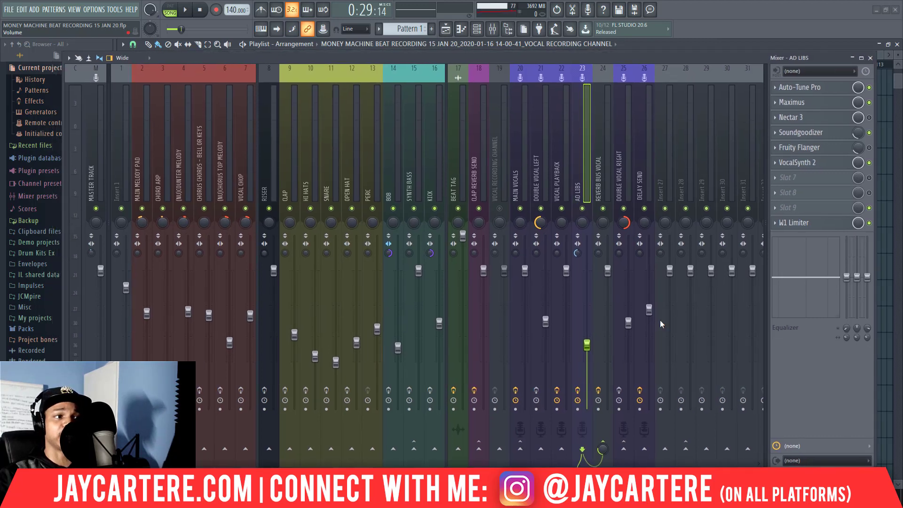
{"action": "left_click", "coordinate": [617, 174]}
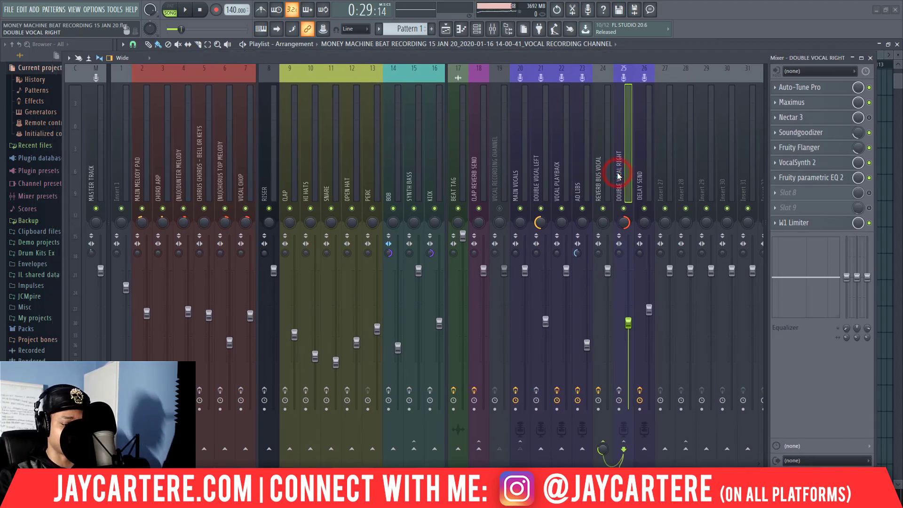
{"action": "key", "text": "alt+Left"}
{"action": "key", "text": "alt+Left"}
{"action": "key", "text": "alt+Left"}
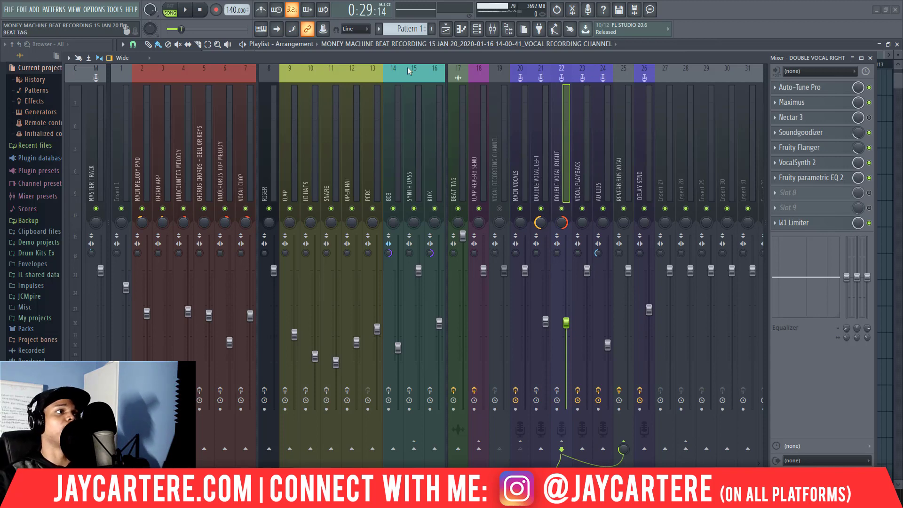
{"action": "left_click", "coordinate": [577, 391]}
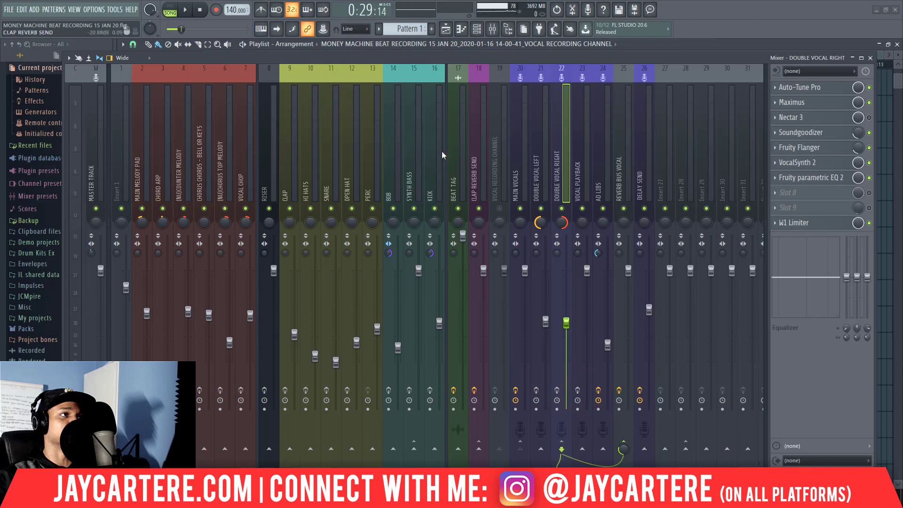
- Reopen the mixer over the playlist and show the effects chain of the AD LIBS track
{"action": "key", "text": "F9"}
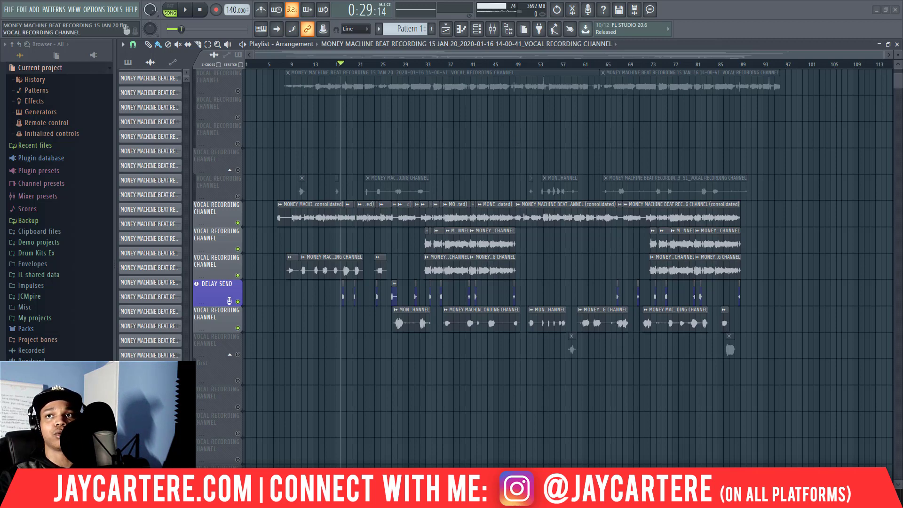
{"action": "key", "text": "F9"}
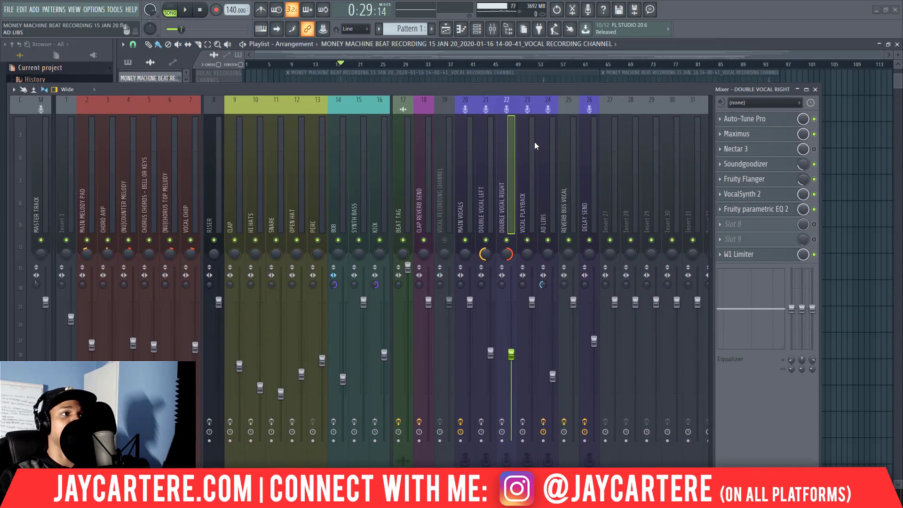
{"action": "left_click", "coordinate": [543, 191]}
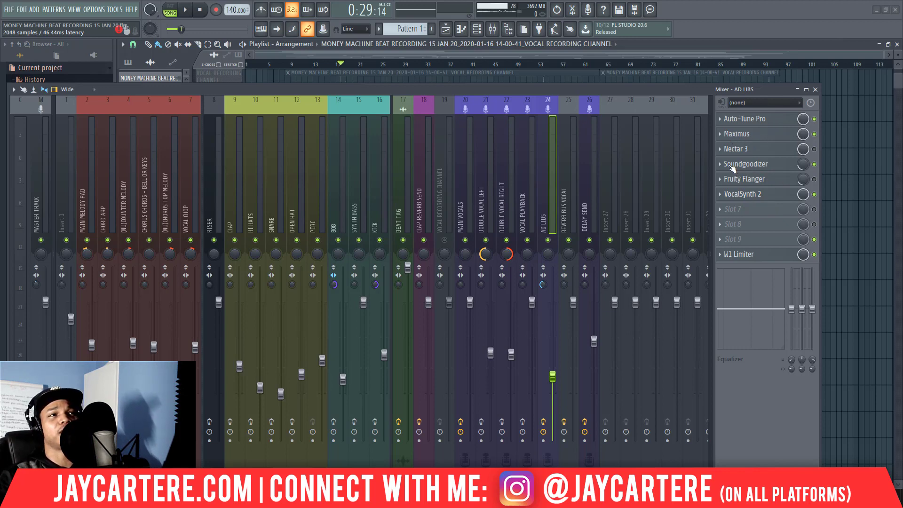
{"action": "left_click", "coordinate": [552, 85]}
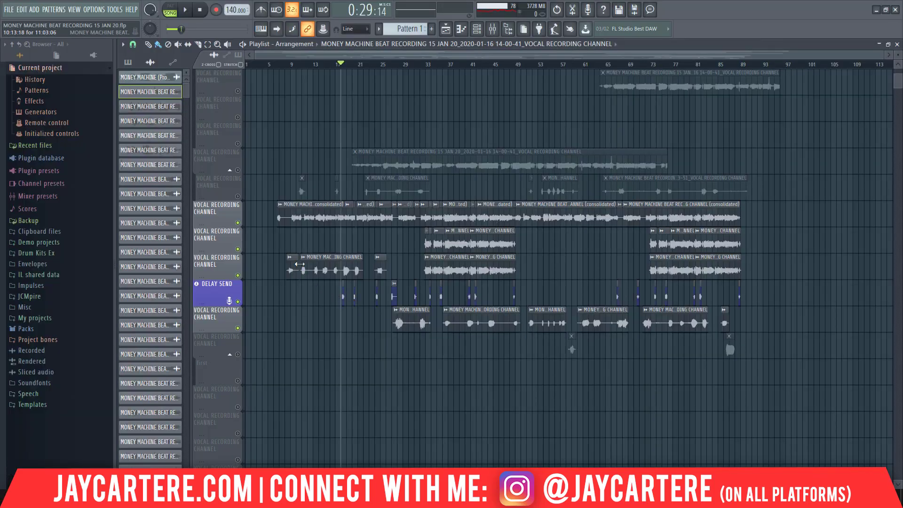
- Solo the playlist vocal track that holds the consolidated clips
{"action": "left_click", "coordinate": [237, 223], "text": "ctrl"}
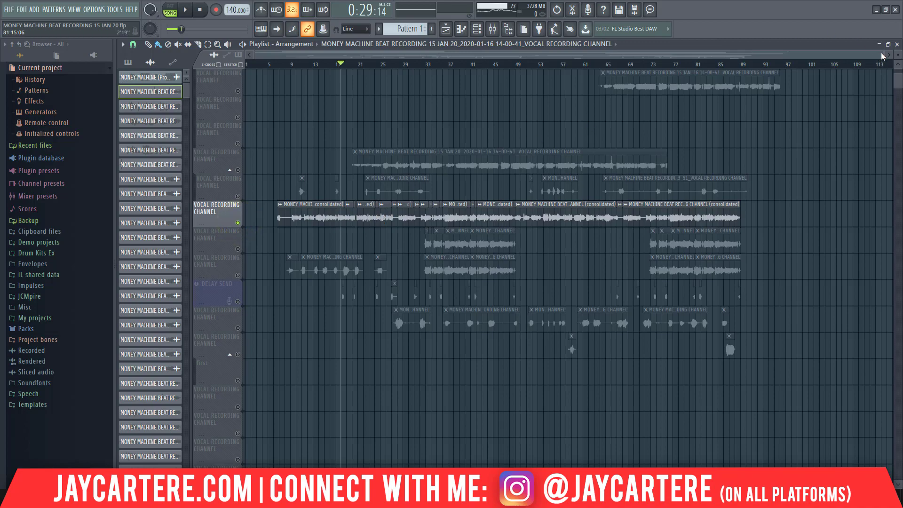
{"action": "mouse_move", "coordinate": [882, 56]}
{"action": "left_mouse_down"}
{"action": "mouse_move", "coordinate": [536, 58]}
{"action": "mouse_move", "coordinate": [889, 58]}
{"action": "left_mouse_up"}
{"action": "scroll", "coordinate": [727, 243], "scroll_direction": "down", "scroll_amount": 8}
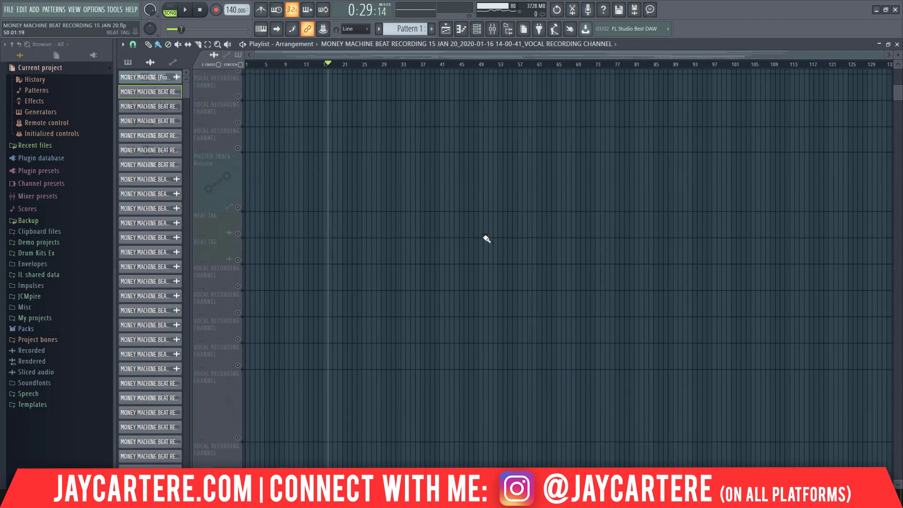
{"action": "scroll", "coordinate": [395, 155], "scroll_direction": "up", "scroll_amount": 8}
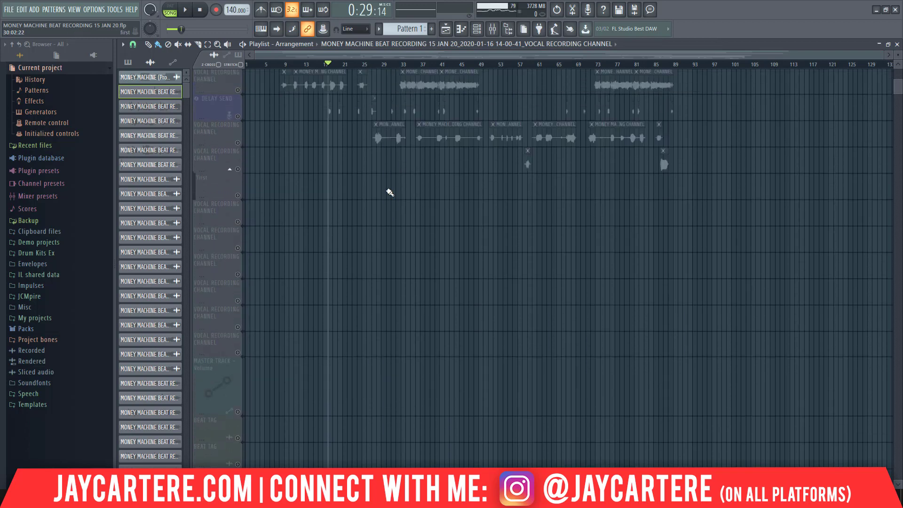
{"action": "left_click", "coordinate": [311, 186]}
{"action": "right_click", "coordinate": [354, 182]}
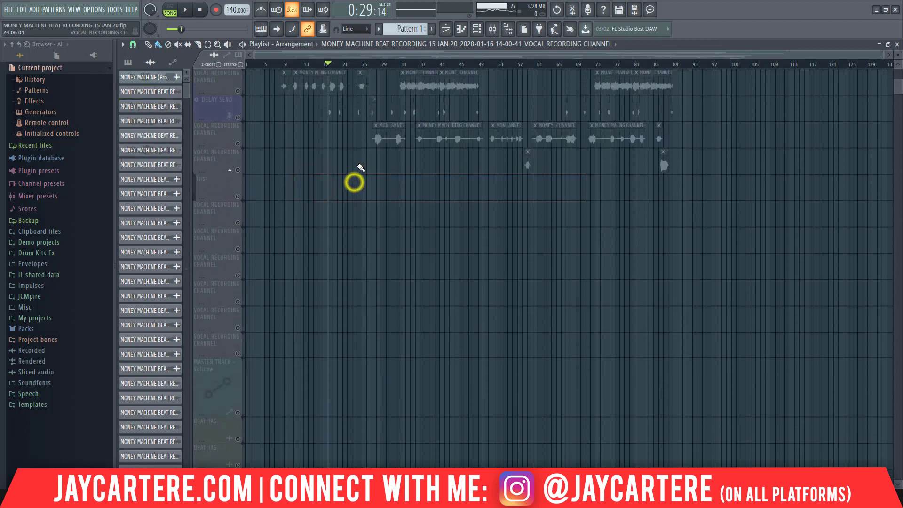
{"action": "scroll", "coordinate": [339, 206], "scroll_direction": "up", "scroll_amount": 3}
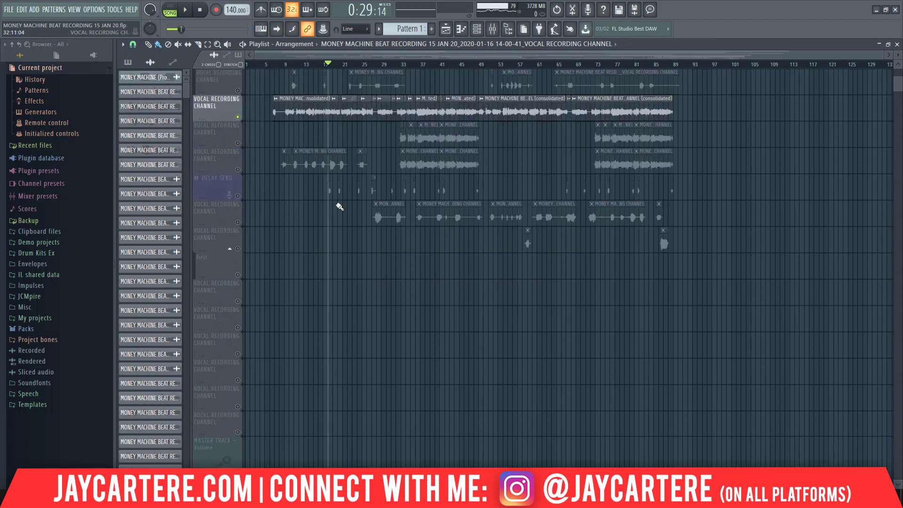
{"action": "scroll", "coordinate": [343, 300], "scroll_direction": "down", "scroll_amount": 1}
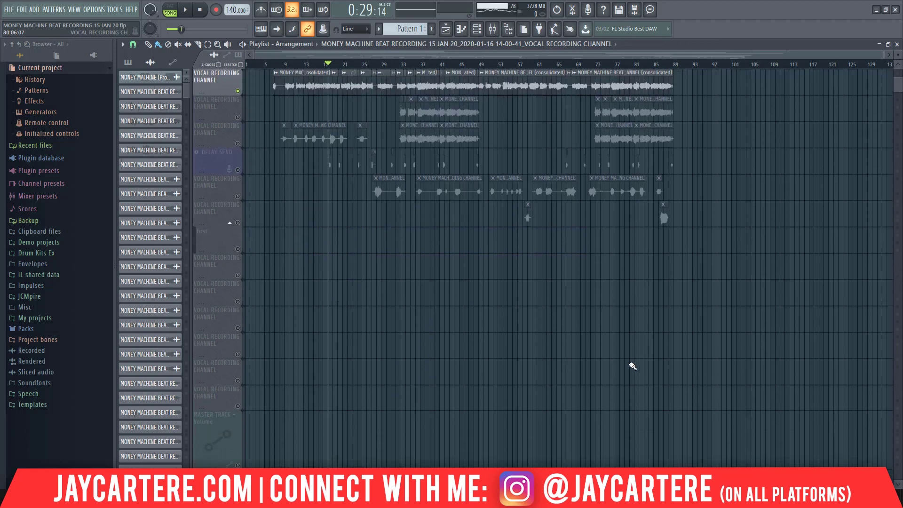
{"action": "left_click_drag", "start_coordinate": [667, 369], "coordinate": [393, 293]}
{"action": "scroll", "coordinate": [462, 286], "scroll_direction": "up", "scroll_amount": 5}
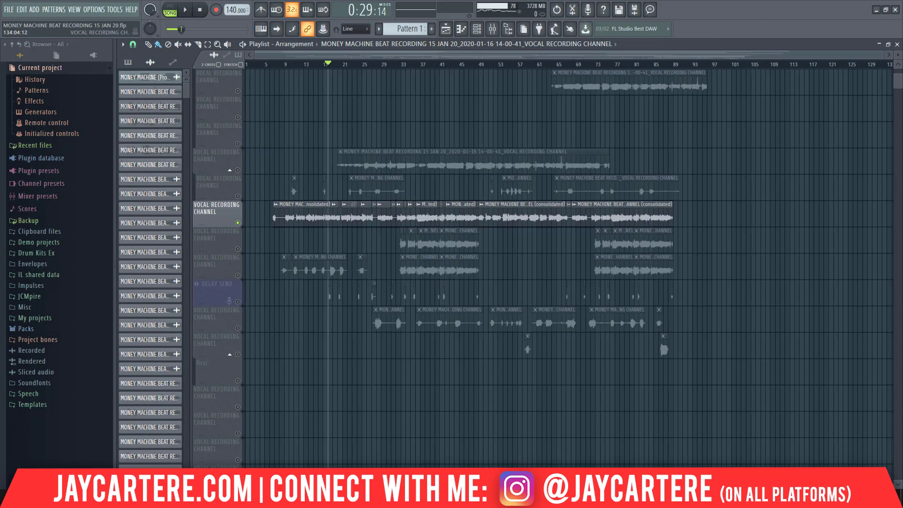
{"action": "mouse_move", "coordinate": [884, 55]}
{"action": "left_mouse_down"}
{"action": "mouse_move", "coordinate": [544, 51]}
{"action": "mouse_move", "coordinate": [735, 21]}
{"action": "mouse_move", "coordinate": [863, 35]}
{"action": "left_mouse_up"}
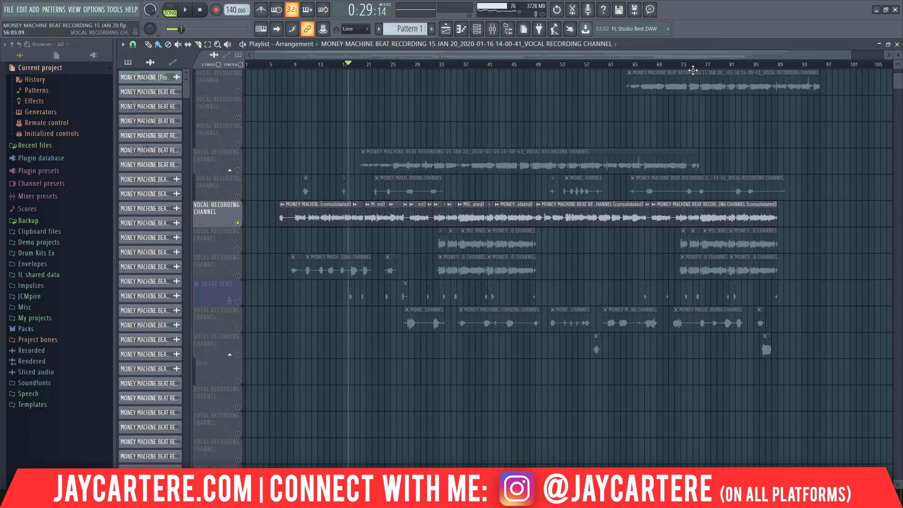
- Slice the first consolidated vocal clip near bar 8, then undo the slice
{"action": "left_click_drag", "start_coordinate": [850, 53], "coordinate": [475, 128]}
{"action": "left_click_drag", "start_coordinate": [349, 166], "coordinate": [366, 202]}
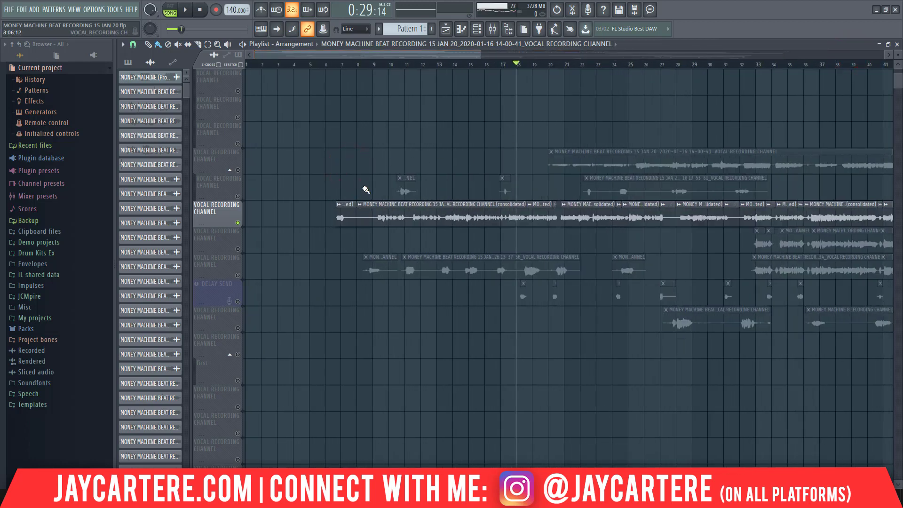
{"action": "key", "text": "ctrl+z"}
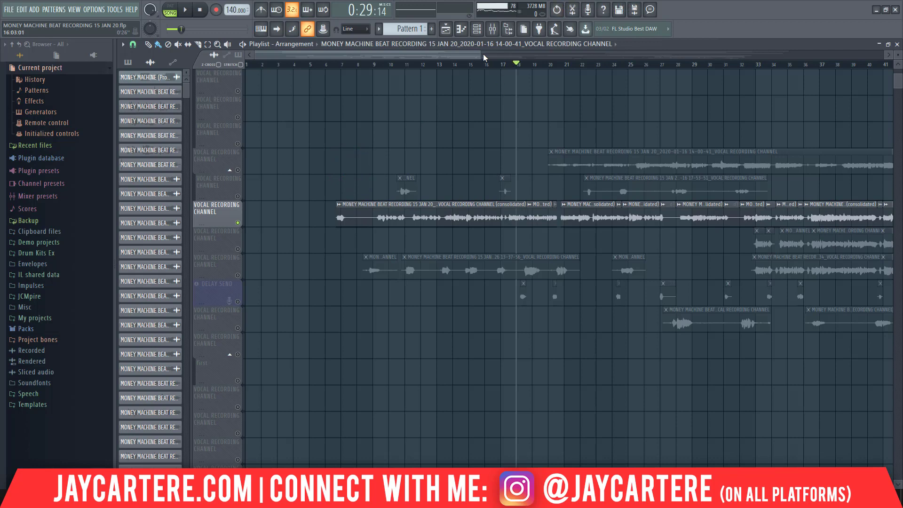
- Unmute the vocal tracks directly above and directly below the DELAY SEND track in the playlist
{"action": "left_click_drag", "start_coordinate": [484, 56], "coordinate": [614, 56]}
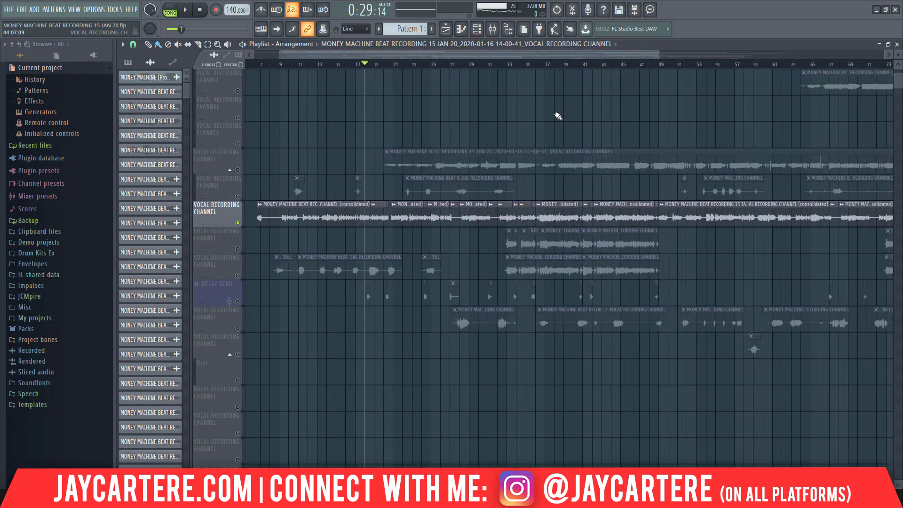
{"action": "left_click_drag", "start_coordinate": [657, 55], "coordinate": [892, 55]}
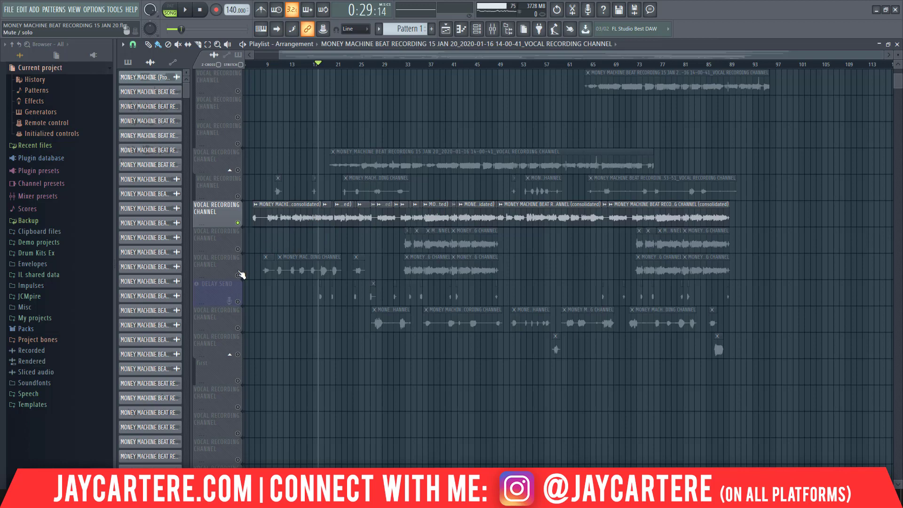
{"action": "left_click", "coordinate": [238, 275]}
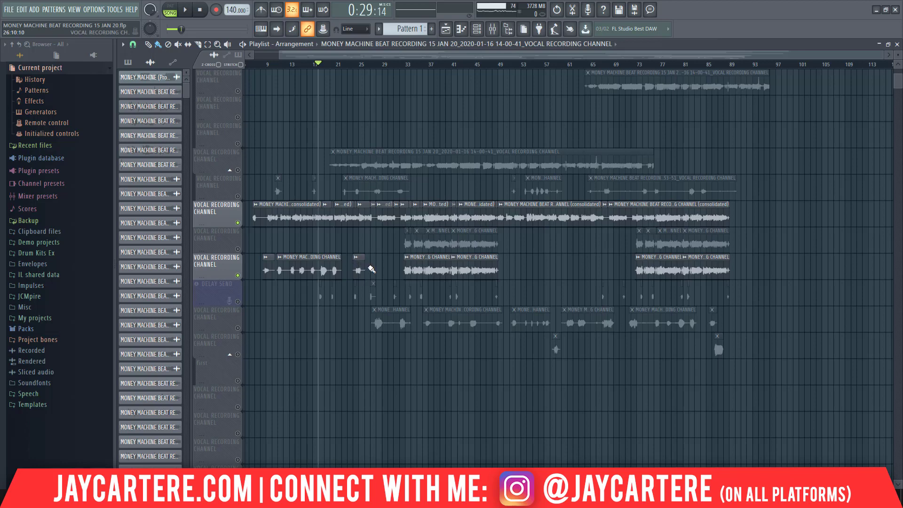
{"action": "left_click", "coordinate": [237, 328]}
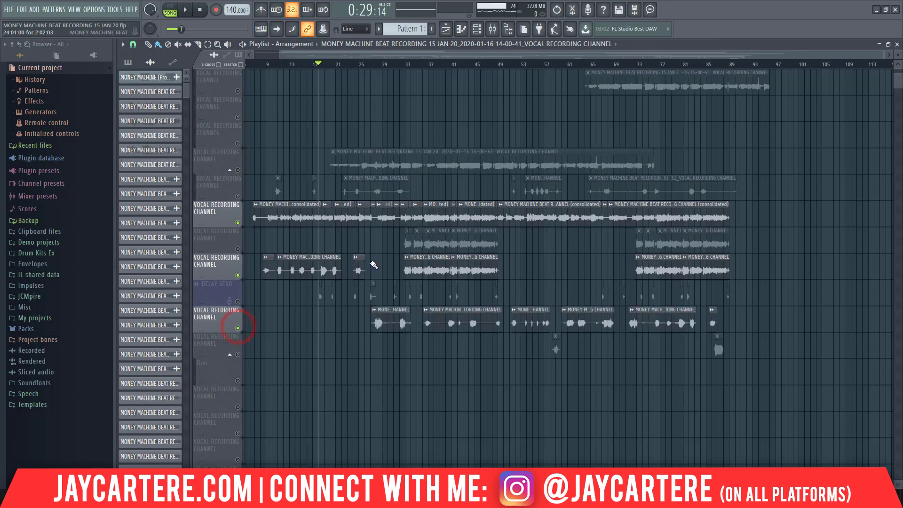
{"action": "left_click_drag", "start_coordinate": [374, 260], "coordinate": [244, 272]}
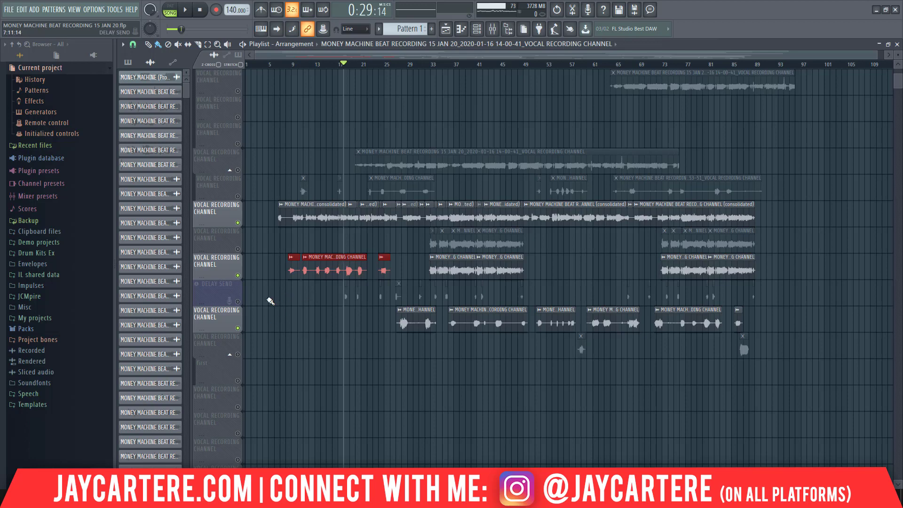
{"action": "right_click", "coordinate": [228, 290]}
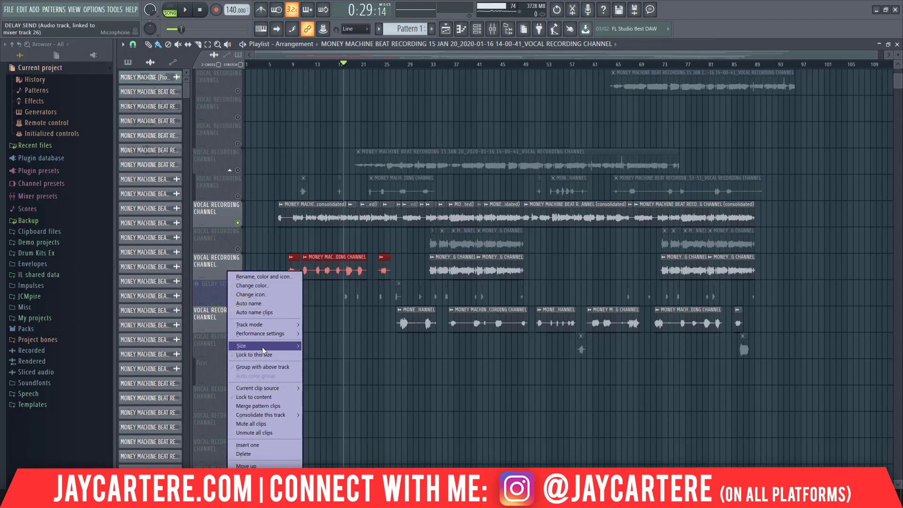
{"action": "left_click", "coordinate": [405, 348]}
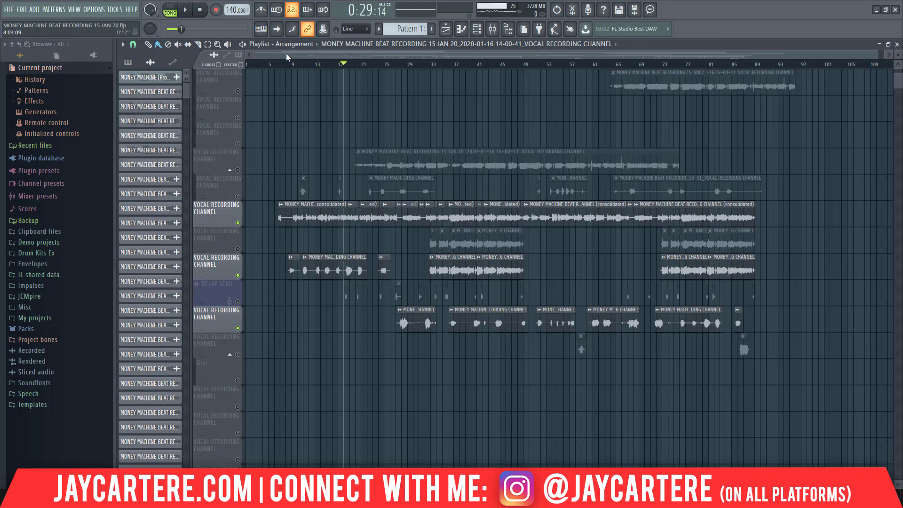
- Unmute the DELAY SEND track and the vocal track directly below the consolidated one, and set the playhead near bar 7
{"action": "mouse_move", "coordinate": [289, 64]}
{"action": "left_mouse_down"}
{"action": "mouse_move", "coordinate": [357, 73]}
{"action": "mouse_move", "coordinate": [742, 67]}
{"action": "mouse_move", "coordinate": [299, 49]}
{"action": "left_mouse_up"}
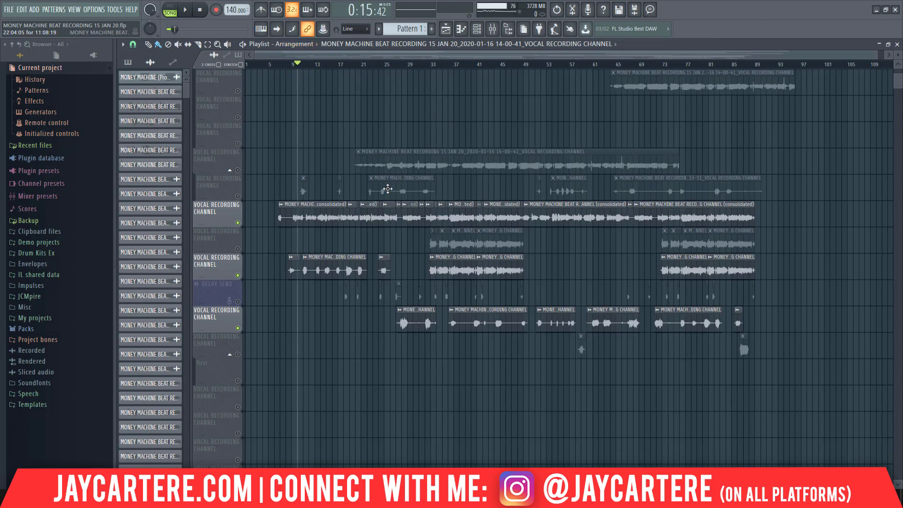
{"action": "left_click", "coordinate": [238, 301]}
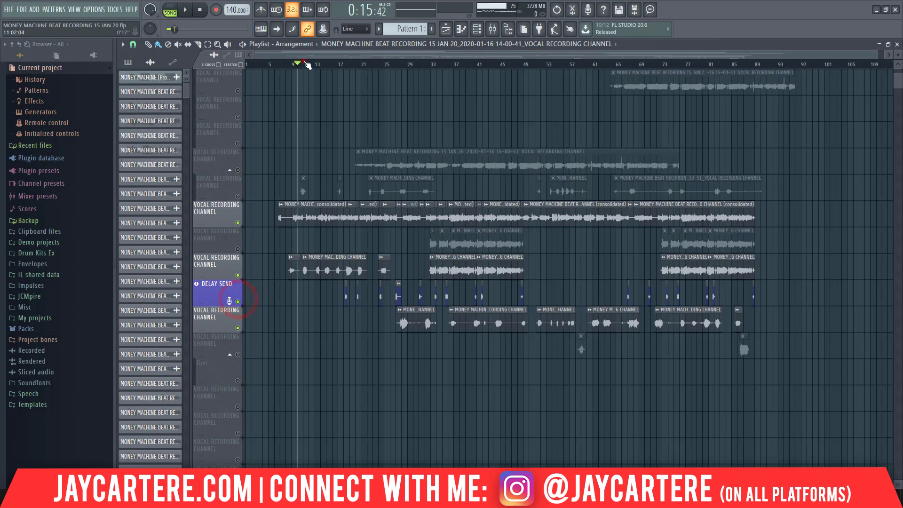
{"action": "left_click_drag", "start_coordinate": [302, 64], "coordinate": [401, 70]}
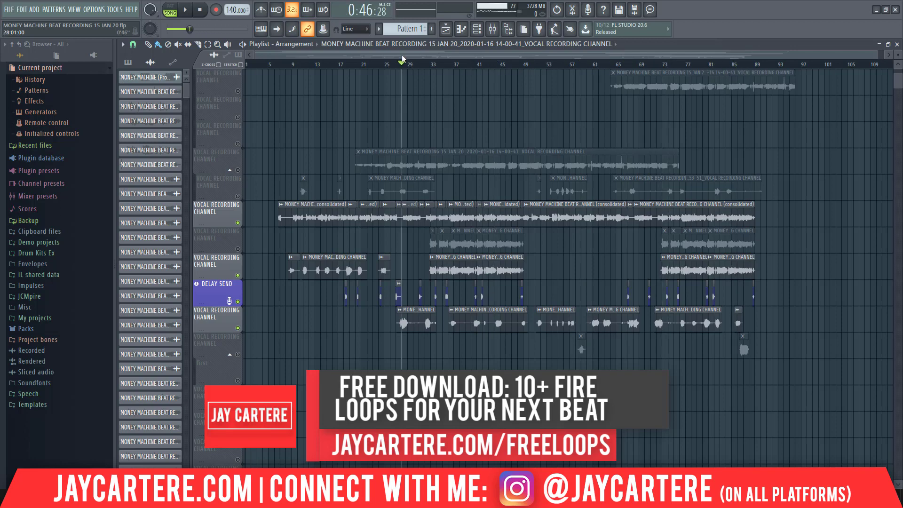
{"action": "left_click", "coordinate": [238, 249]}
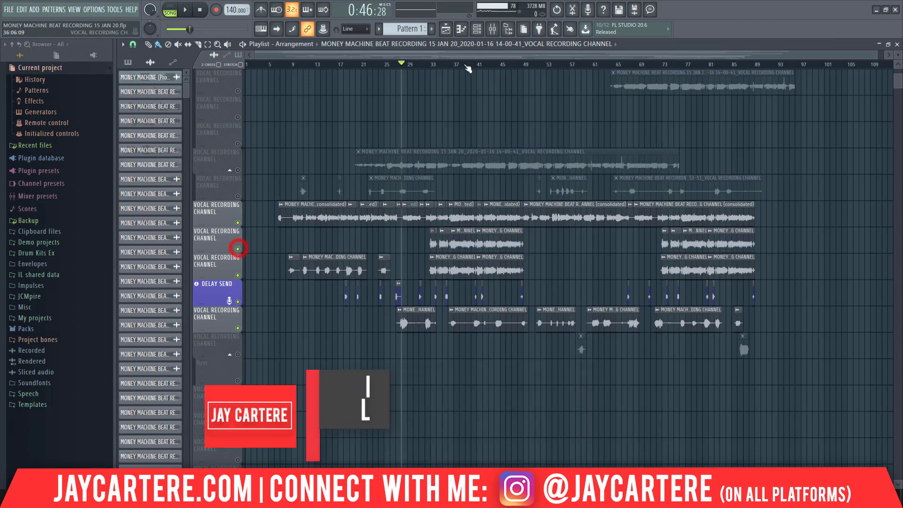
{"action": "left_click_drag", "start_coordinate": [407, 66], "coordinate": [284, 85]}
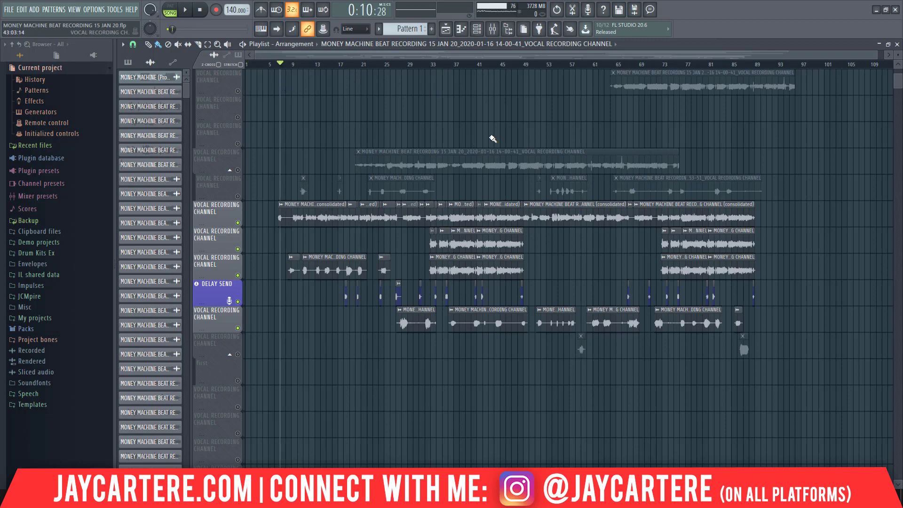
- Set the playlist time selection from bar 8 to bar 33 and briefly play the vocals in that range
{"action": "scroll", "coordinate": [497, 137], "scroll_direction": "down", "scroll_amount": 5}
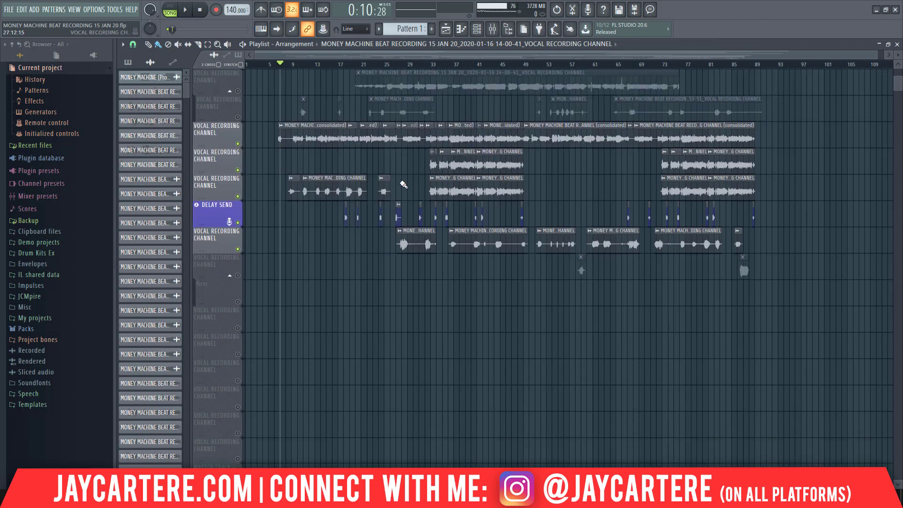
{"action": "scroll", "coordinate": [430, 294], "scroll_direction": "up", "scroll_amount": 3}
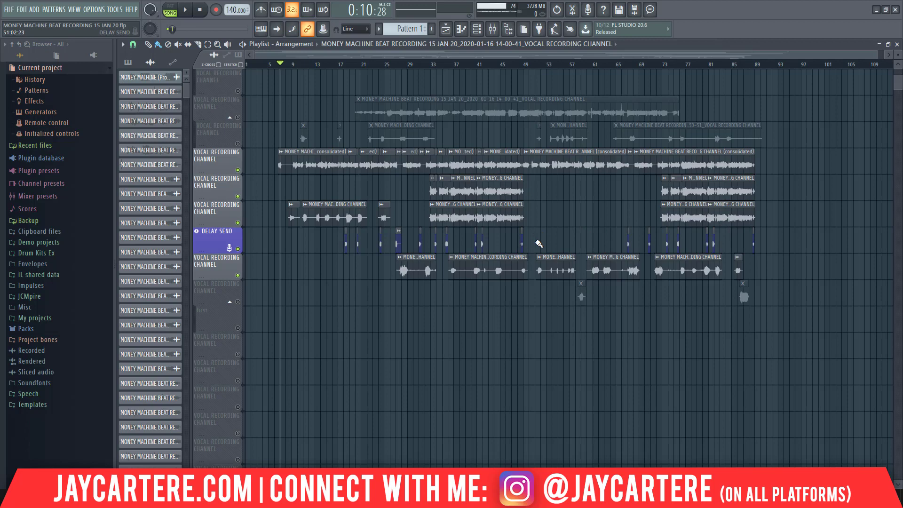
{"action": "scroll", "coordinate": [539, 243], "scroll_direction": "up", "scroll_amount": 2}
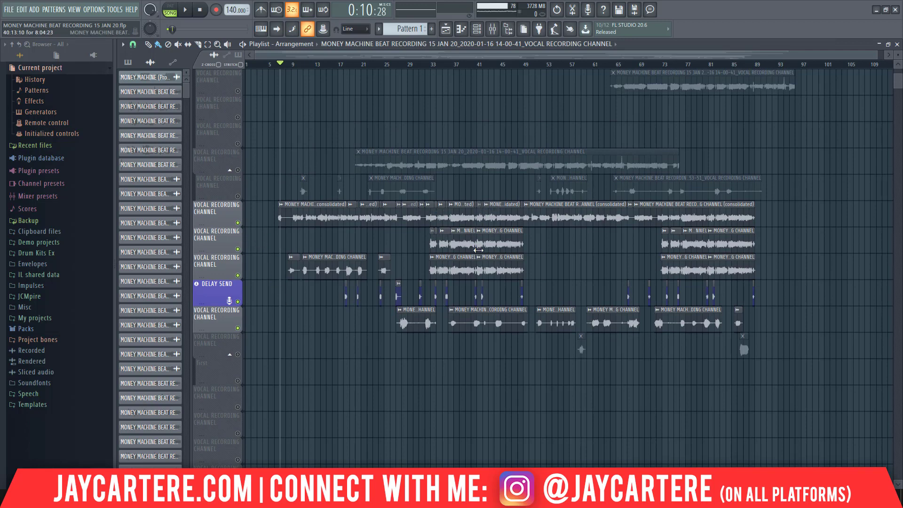
{"action": "scroll", "coordinate": [472, 242], "scroll_direction": "down", "scroll_amount": 1}
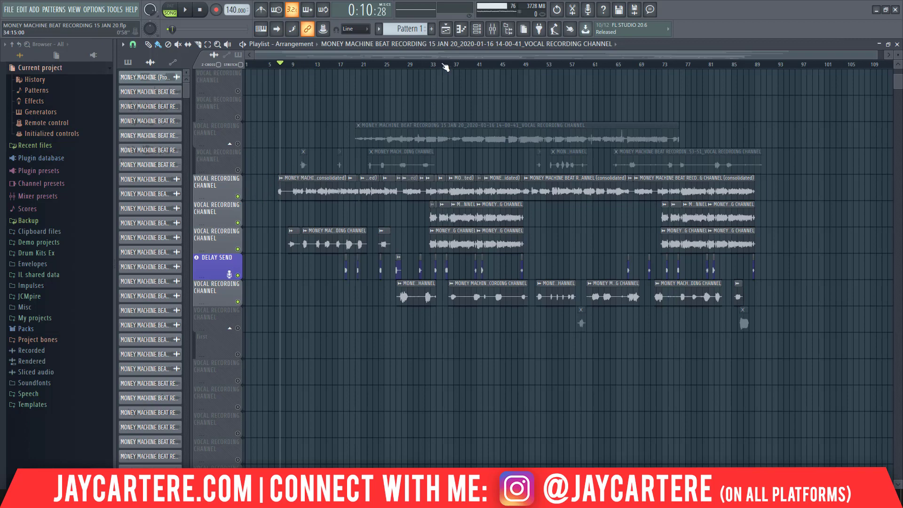
{"action": "left_click_drag", "start_coordinate": [442, 64], "coordinate": [323, 74]}
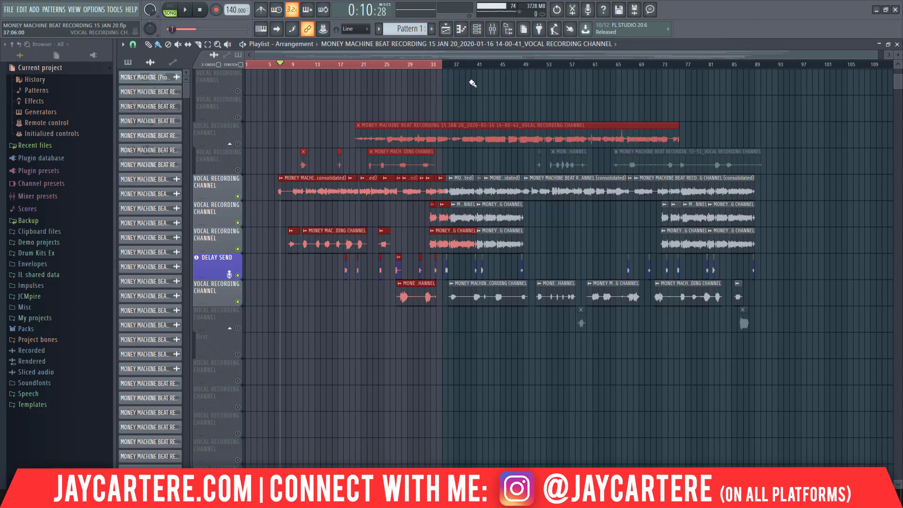
{"action": "left_click_drag", "start_coordinate": [436, 70], "coordinate": [427, 77]}
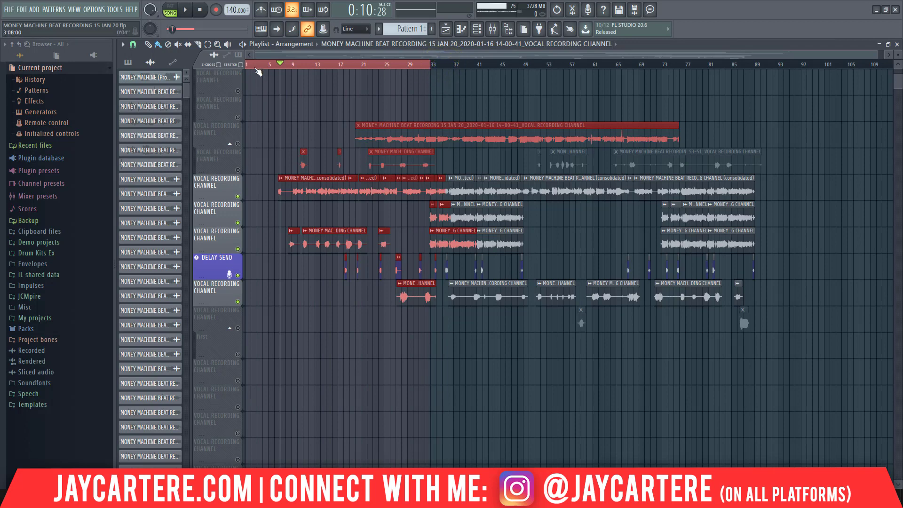
{"action": "left_click_drag", "start_coordinate": [249, 66], "coordinate": [280, 63]}
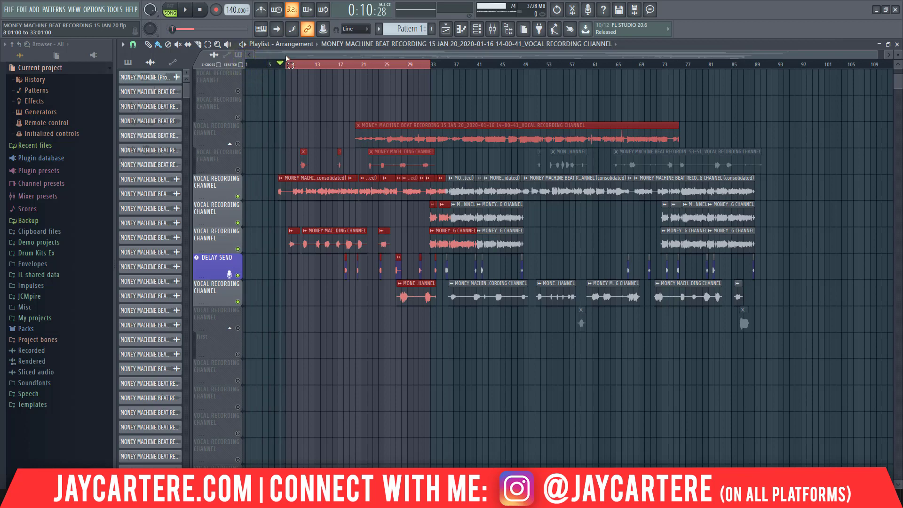
{"action": "key", "text": "space"}
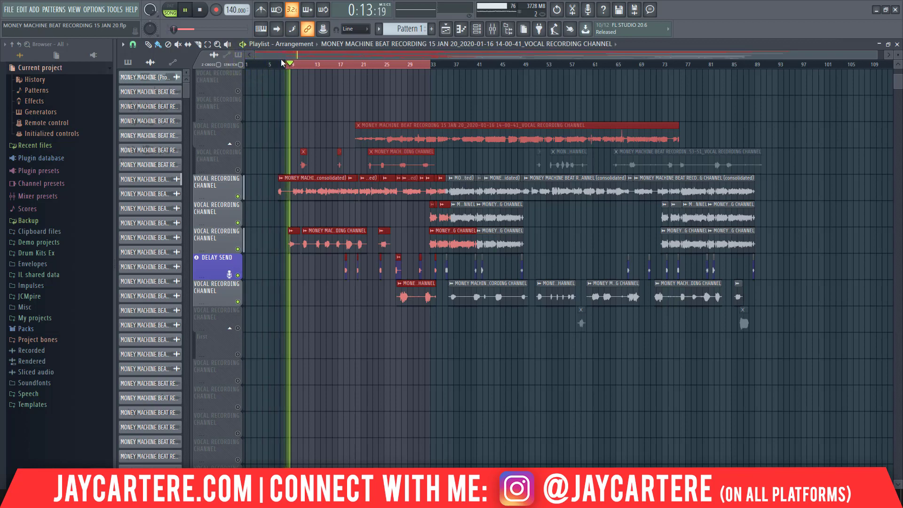
{"action": "key", "text": "space"}
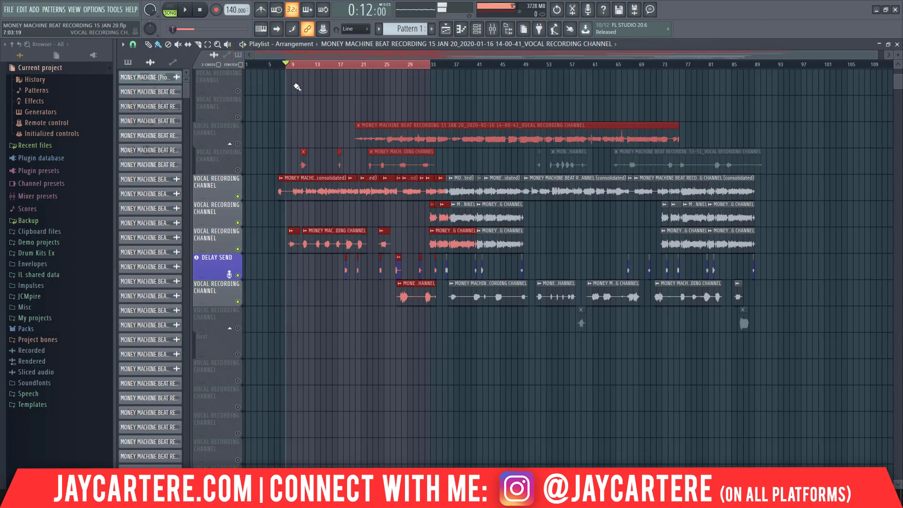
- Unmute the beat on Track 1 and play the selected range together with the vocal tracks
{"action": "scroll", "coordinate": [291, 91], "scroll_direction": "up", "scroll_amount": 5}
{"action": "scroll", "coordinate": [291, 91], "scroll_direction": "up", "scroll_amount": 1}
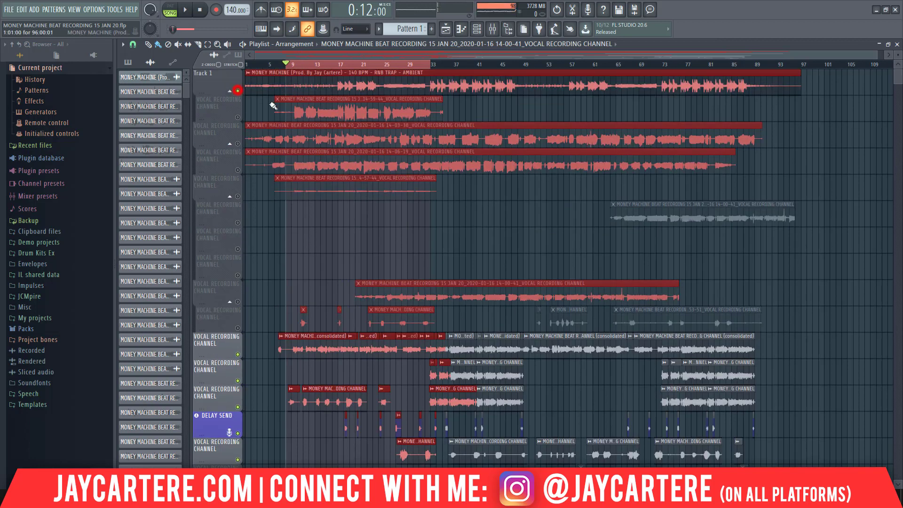
{"action": "left_click", "coordinate": [238, 91]}
{"action": "key", "text": "space"}
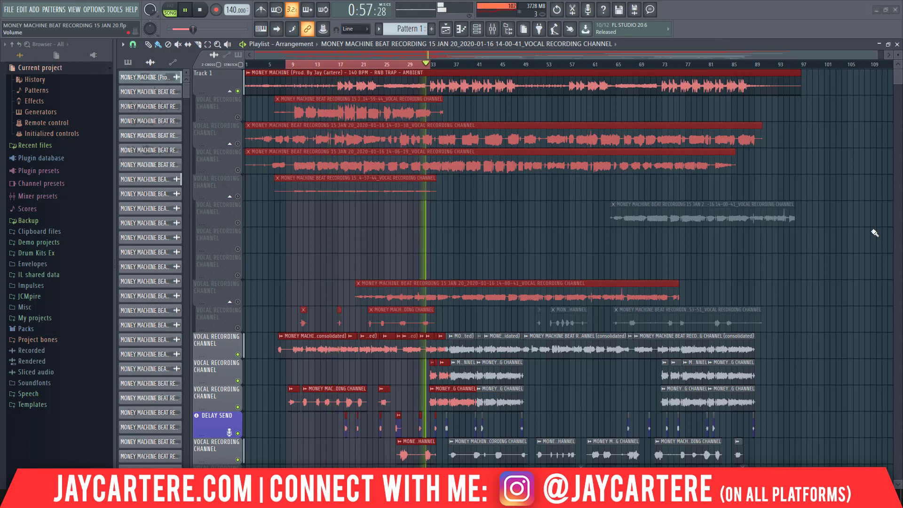
{"action": "key", "text": "space"}
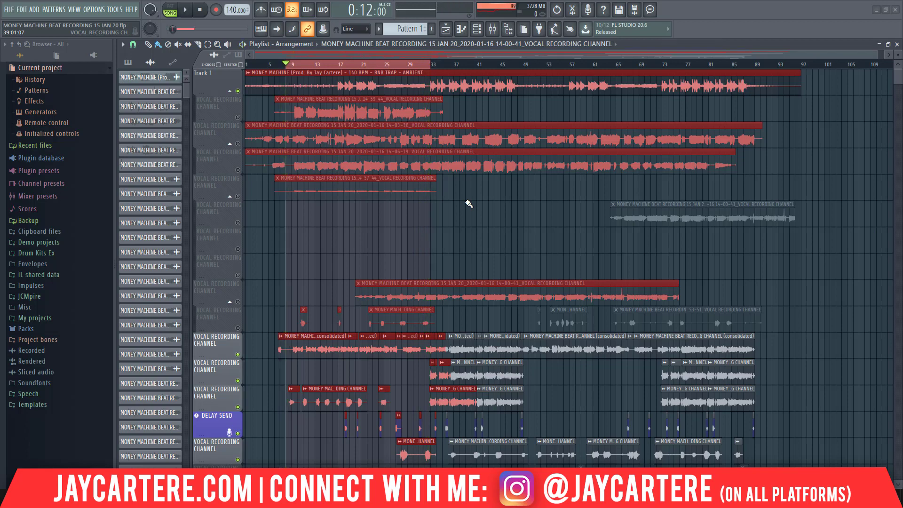
- Solo and play the vocal track directly above DELAY SEND, adding the vocal track directly below DELAY SEND to the playback
{"action": "right_click", "coordinate": [239, 409]}
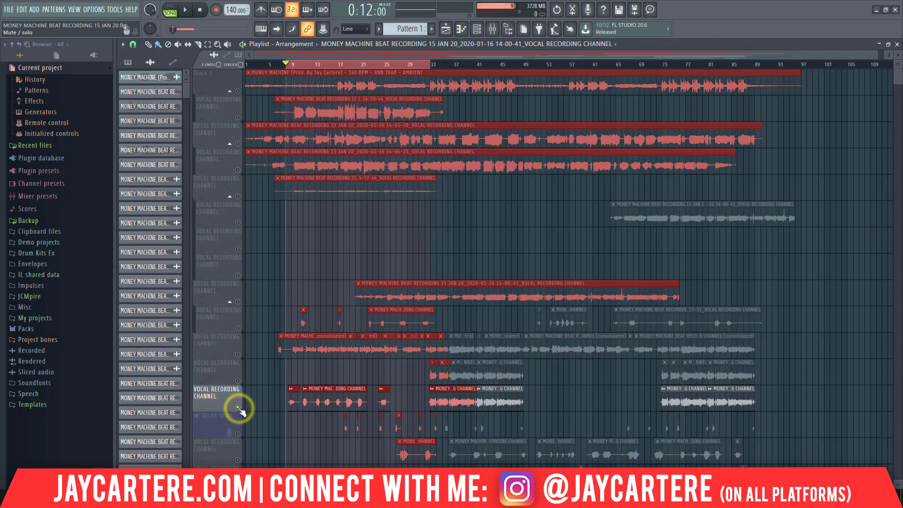
{"action": "key", "text": "space"}
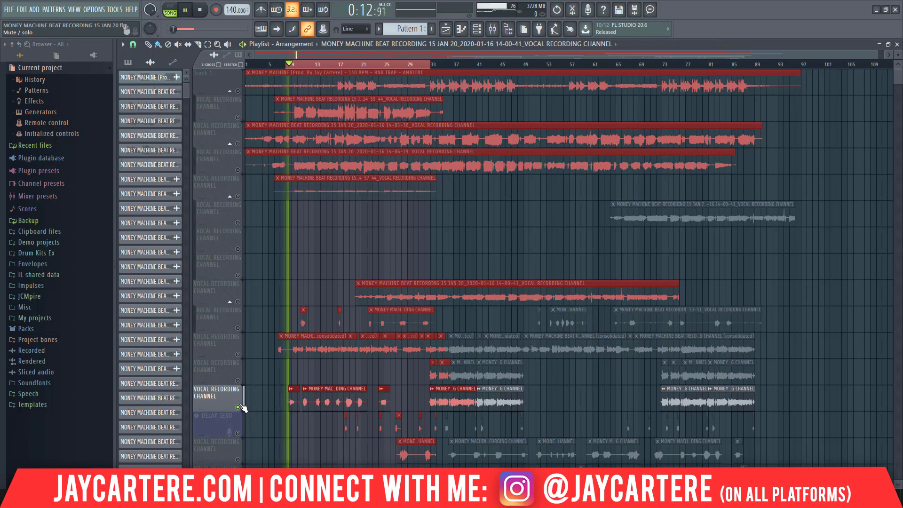
{"action": "left_click", "coordinate": [238, 459]}
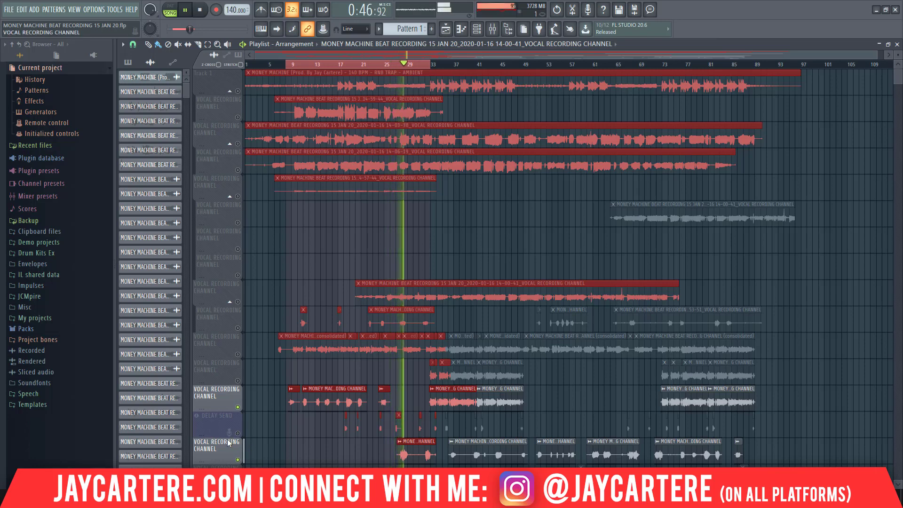
{"action": "key", "text": "space"}
- Mute the vocal track directly above DELAY SEND and unmute the DELAY SEND track
{"action": "left_click", "coordinate": [238, 407]}
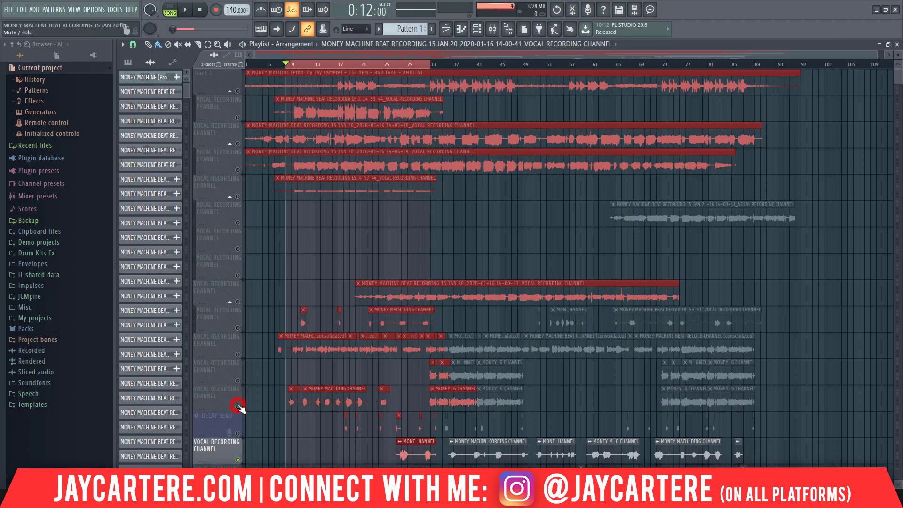
{"action": "left_click", "coordinate": [238, 408]}
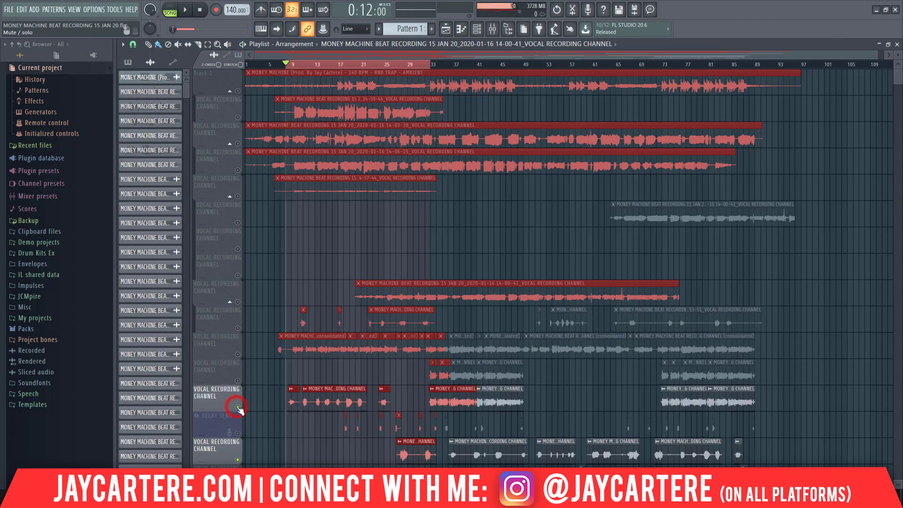
{"action": "left_click", "coordinate": [238, 433]}
{"action": "left_click", "coordinate": [238, 407]}
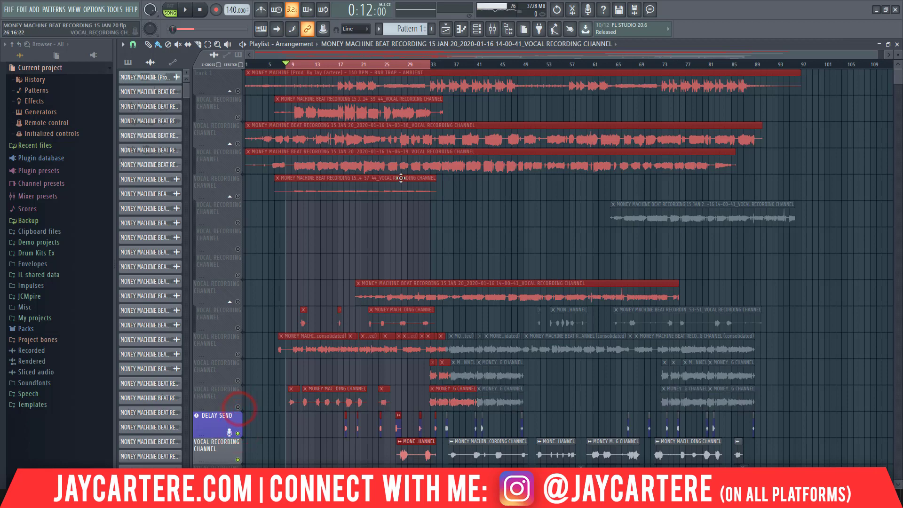
- Play the active tracks from bar 18 and extend the end of the time selection to bar 39
{"action": "left_click_drag", "start_coordinate": [365, 65], "coordinate": [346, 66]}
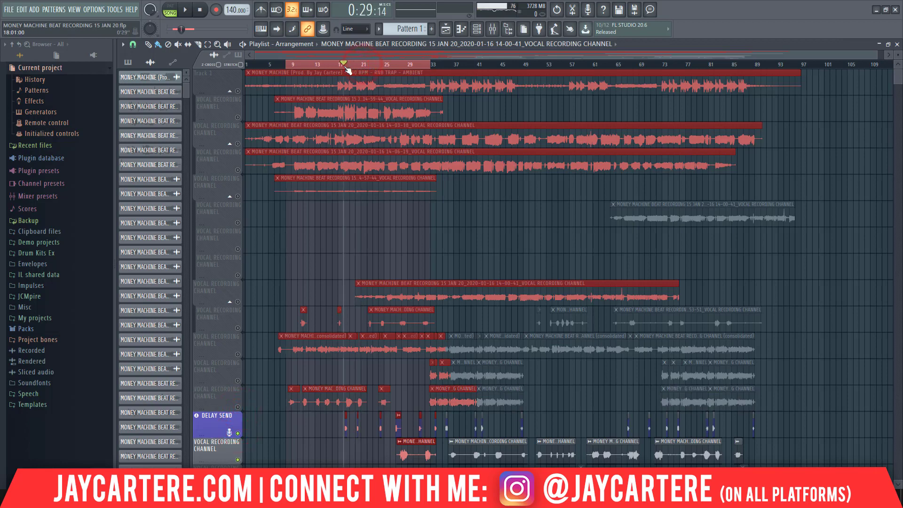
{"action": "key", "text": "space"}
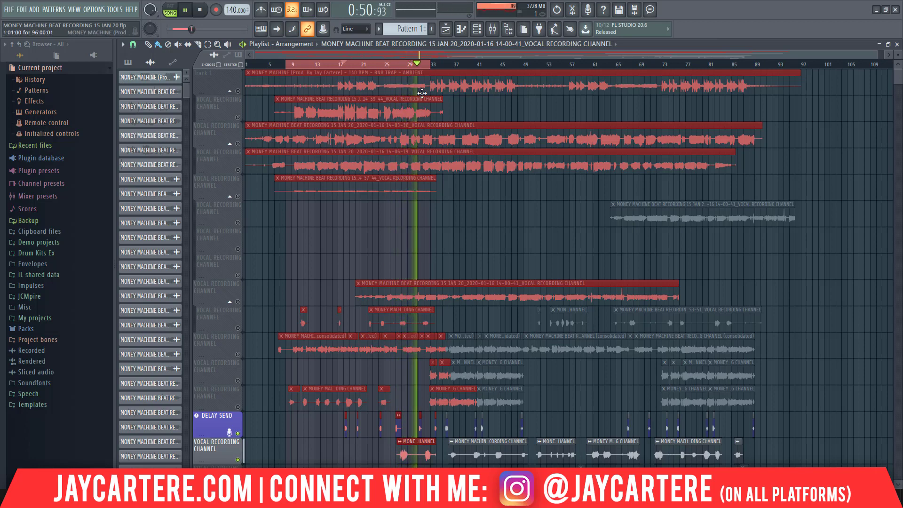
{"action": "left_click_drag", "start_coordinate": [434, 64], "coordinate": [465, 68]}
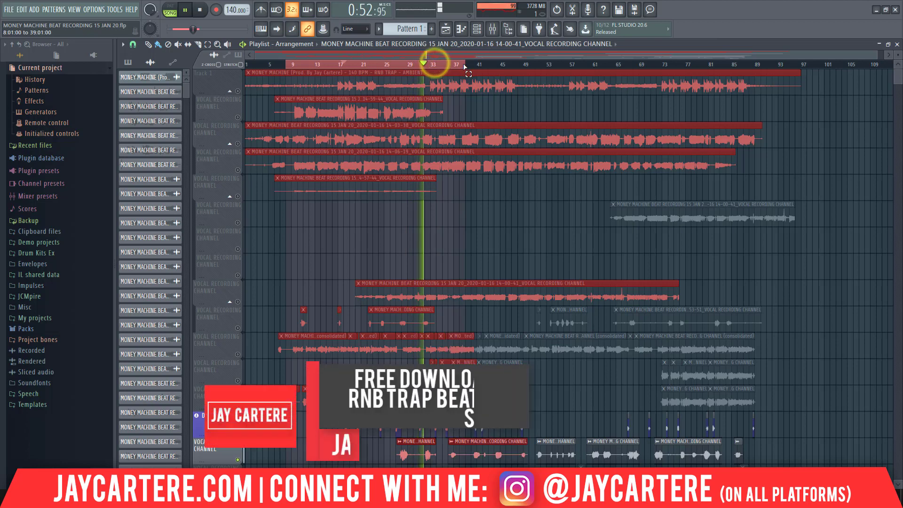
{"action": "key", "text": "space"}
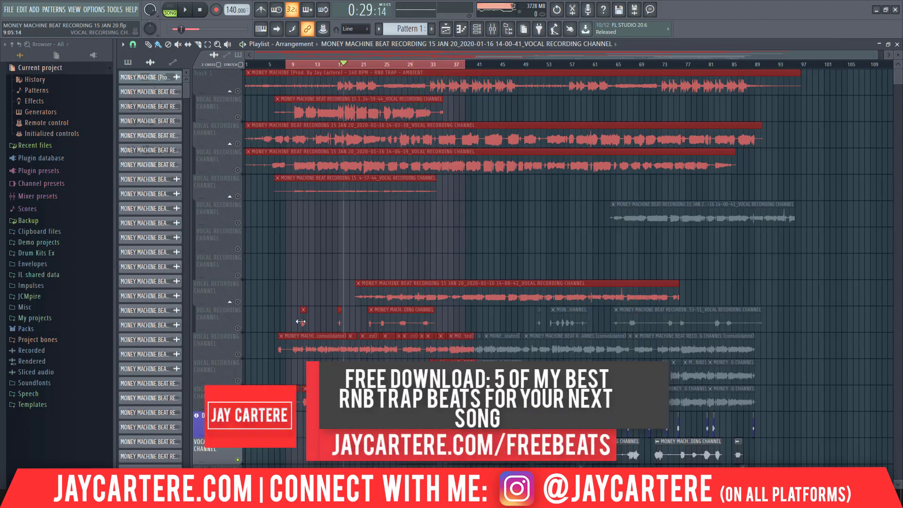
- Unmute all playlist tracks and open the mixer
{"action": "right_click", "coordinate": [238, 432]}
{"action": "right_click", "coordinate": [238, 433]}
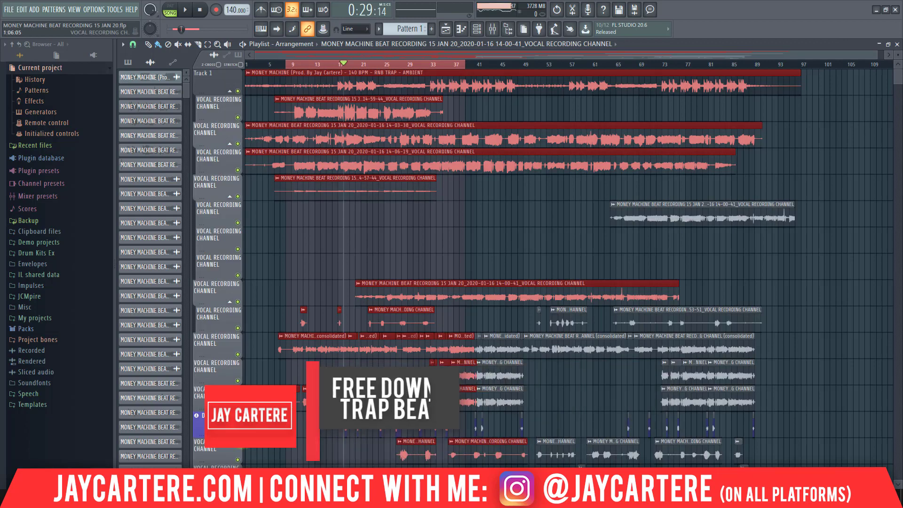
{"action": "key", "text": "F9"}
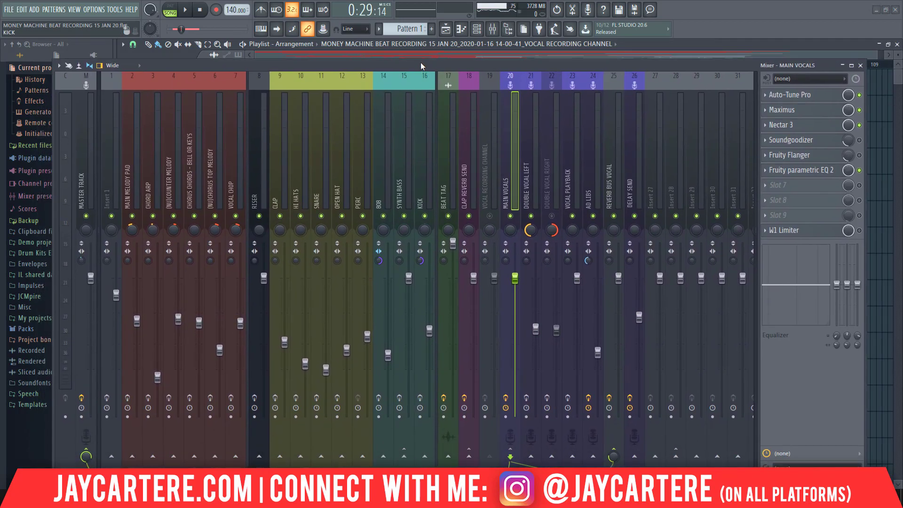
- Examine the effect chains of the AD LIBS, VOCAL PLAYBACK, DOUBLE VOCAL LEFT, MAIN VOCALS and DELAY SEND mixer tracks
{"action": "left_click", "coordinate": [588, 90]}
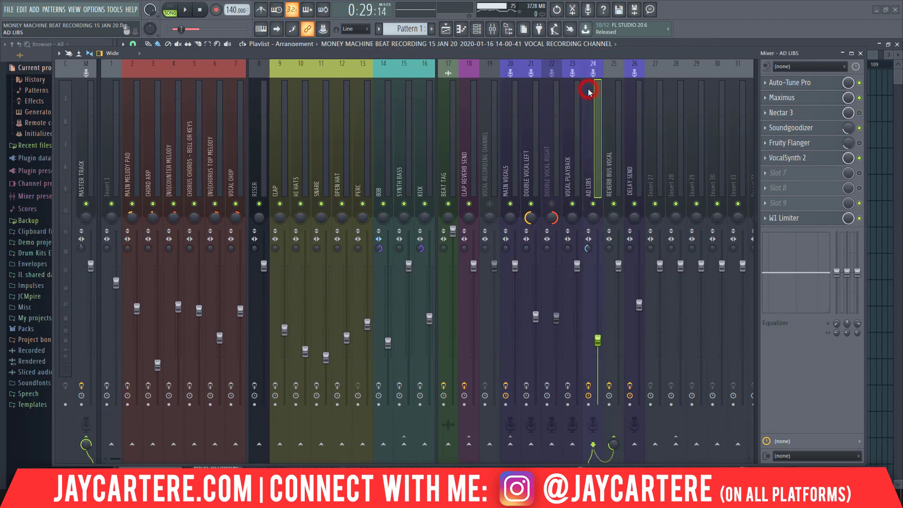
{"action": "left_click_drag", "start_coordinate": [665, 52], "coordinate": [661, 74]}
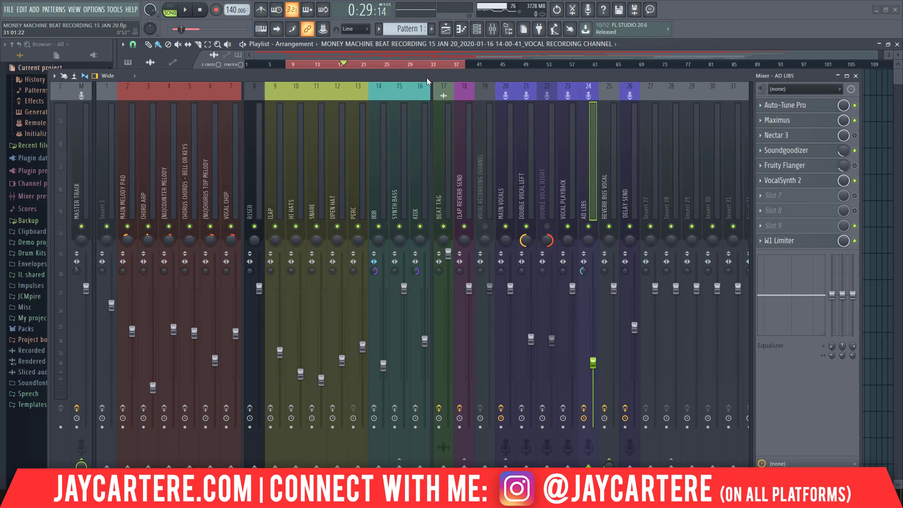
{"action": "left_click_drag", "start_coordinate": [427, 80], "coordinate": [418, 85]}
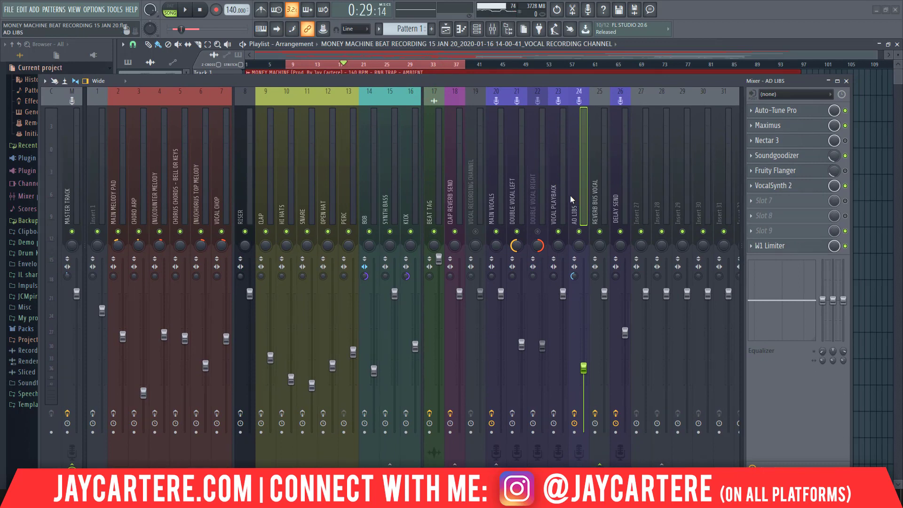
{"action": "left_click", "coordinate": [554, 196]}
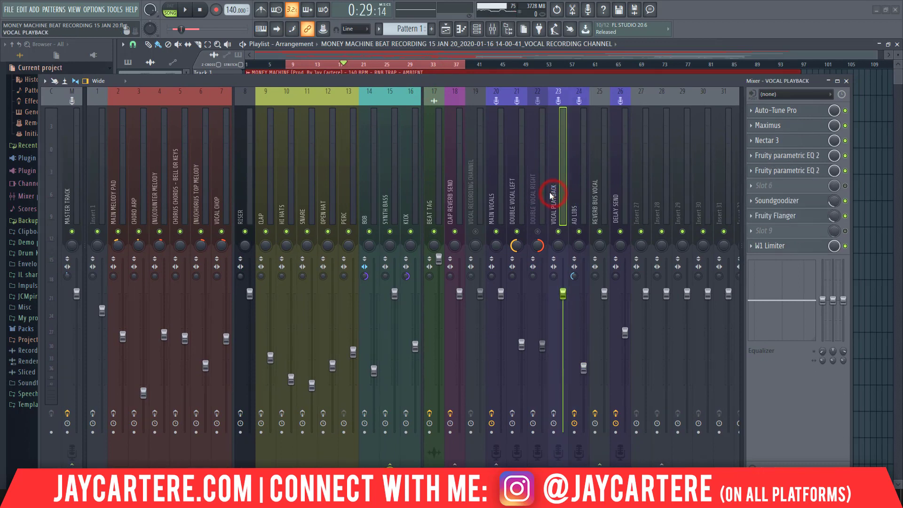
{"action": "left_click", "coordinate": [516, 188]}
{"action": "left_click", "coordinate": [497, 192]}
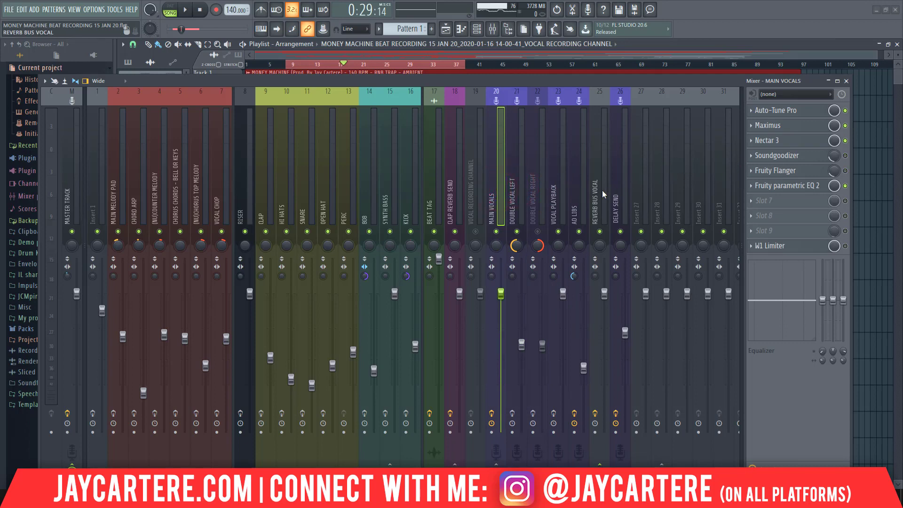
{"action": "left_click", "coordinate": [618, 185]}
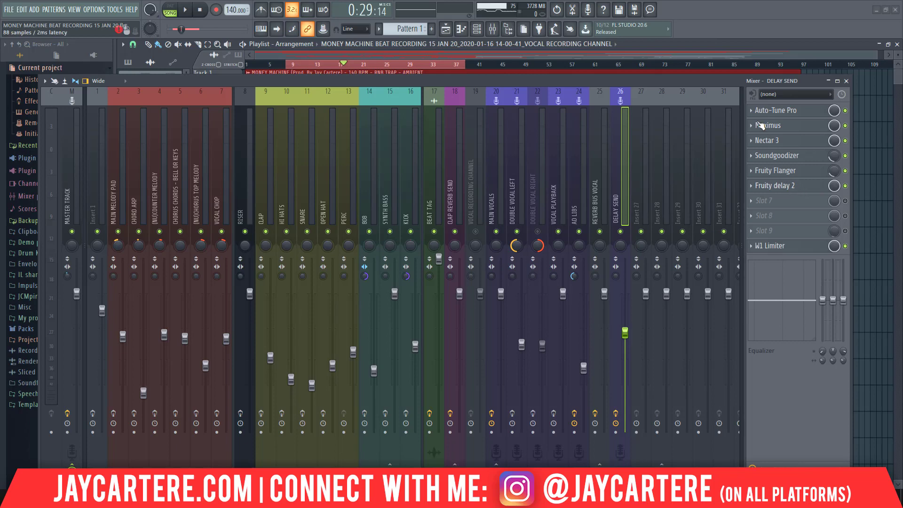
- Move the mixer clear of the playlist and select all clips on the DELAY SEND track
{"action": "left_click_drag", "start_coordinate": [727, 81], "coordinate": [825, 348]}
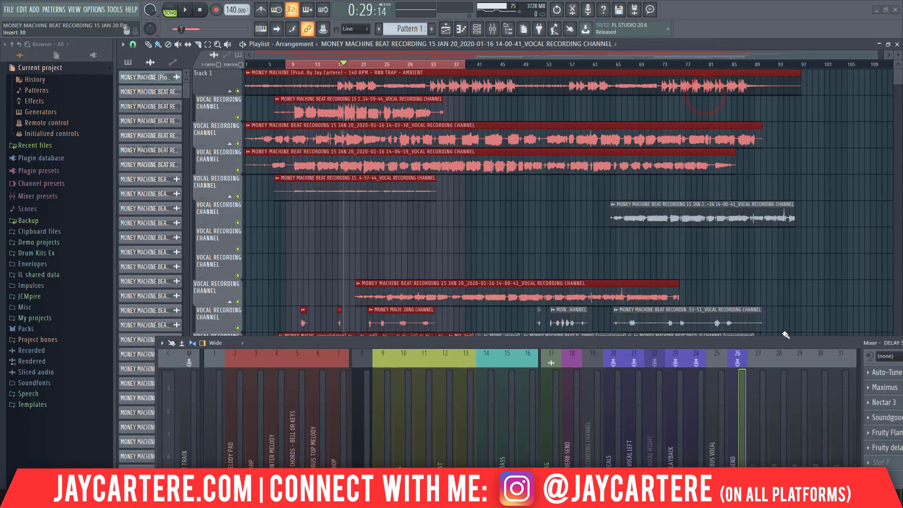
{"action": "left_click_drag", "start_coordinate": [492, 346], "coordinate": [396, 147]}
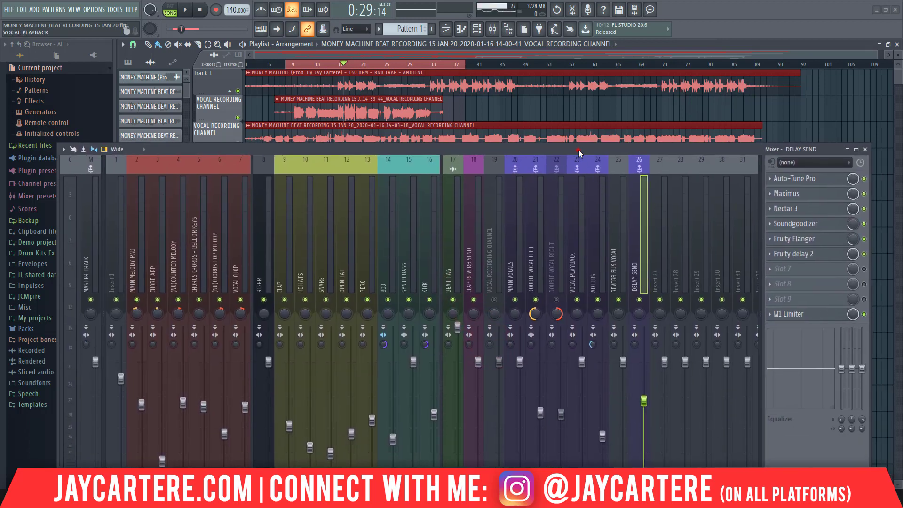
{"action": "left_click_drag", "start_coordinate": [579, 150], "coordinate": [902, 92]}
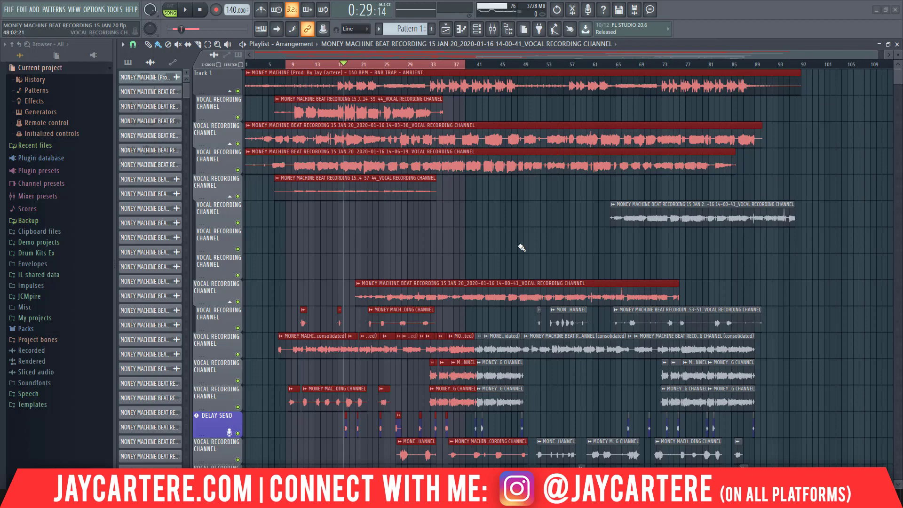
{"action": "scroll", "coordinate": [345, 396], "scroll_direction": "down", "scroll_amount": 3}
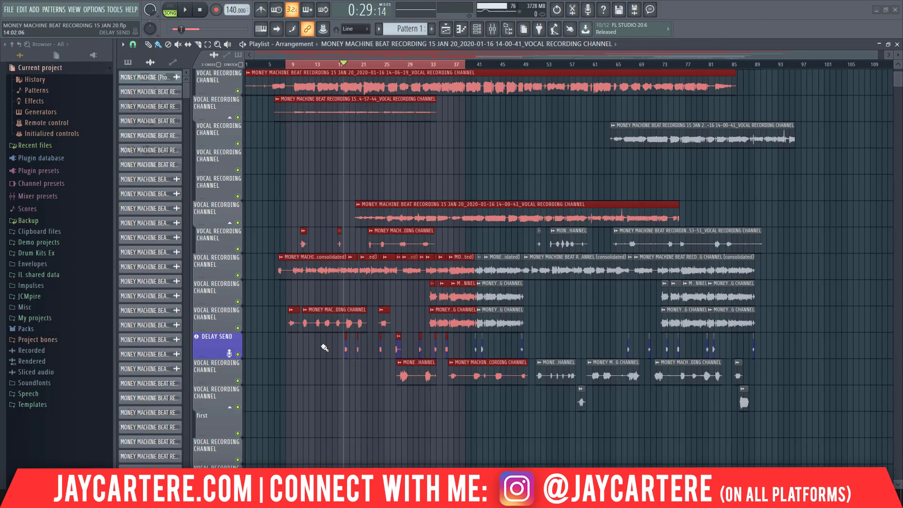
{"action": "left_click_drag", "start_coordinate": [325, 348], "coordinate": [781, 353]}
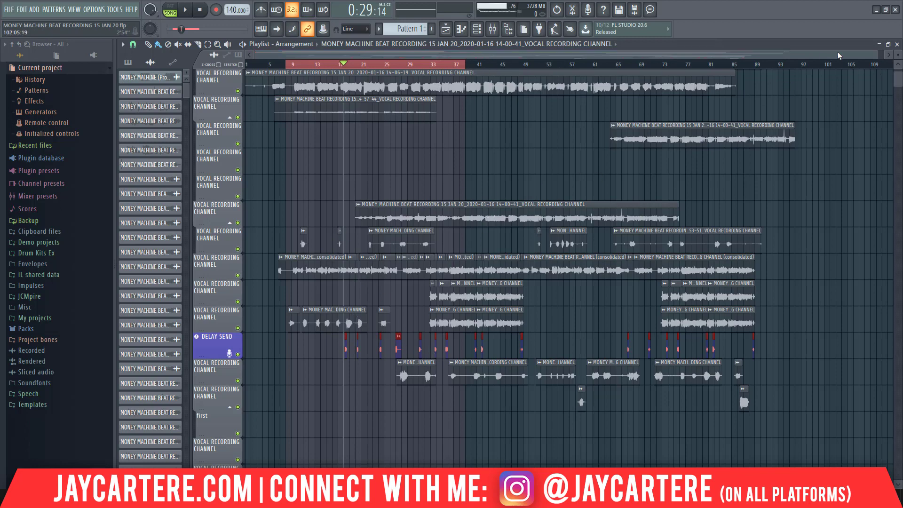
- Deselect the DELAY SEND clips, slightly trim the end of the ad-lib clip ending near bar 22 on the track above, and play briefly
{"action": "left_click_drag", "start_coordinate": [881, 56], "coordinate": [521, 57]}
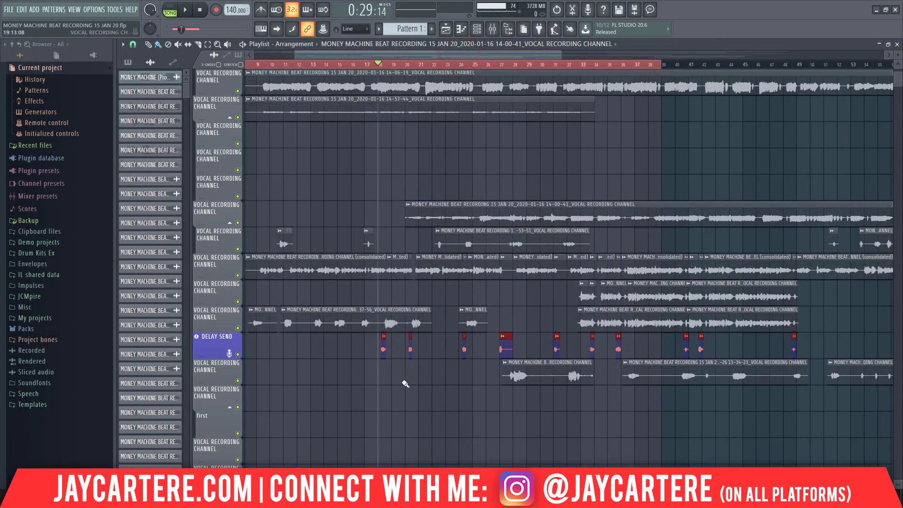
{"action": "left_click", "coordinate": [433, 392]}
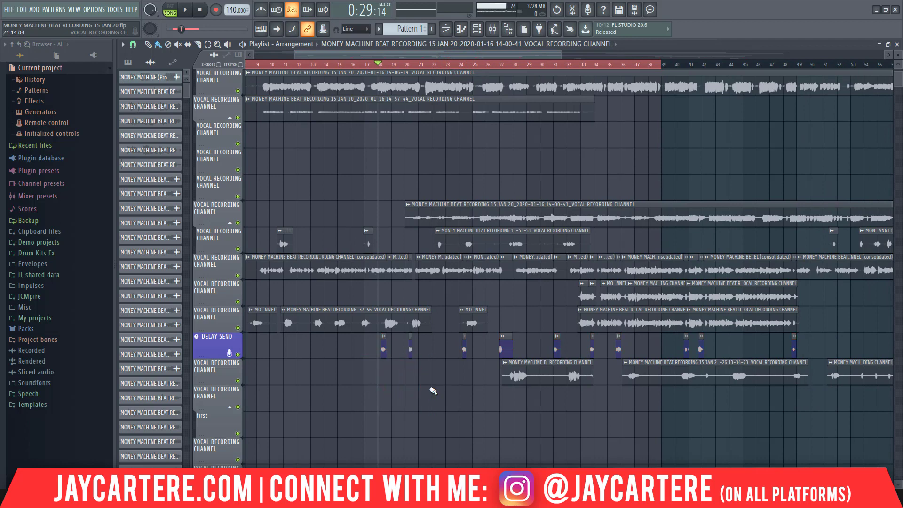
{"action": "left_click_drag", "start_coordinate": [431, 326], "coordinate": [429, 330]}
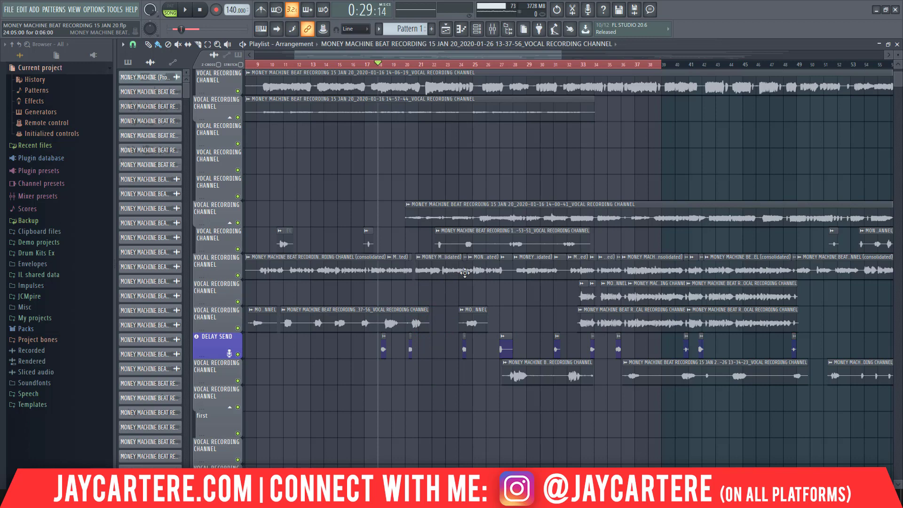
{"action": "key", "text": "space"}
{"action": "key", "text": "space"}
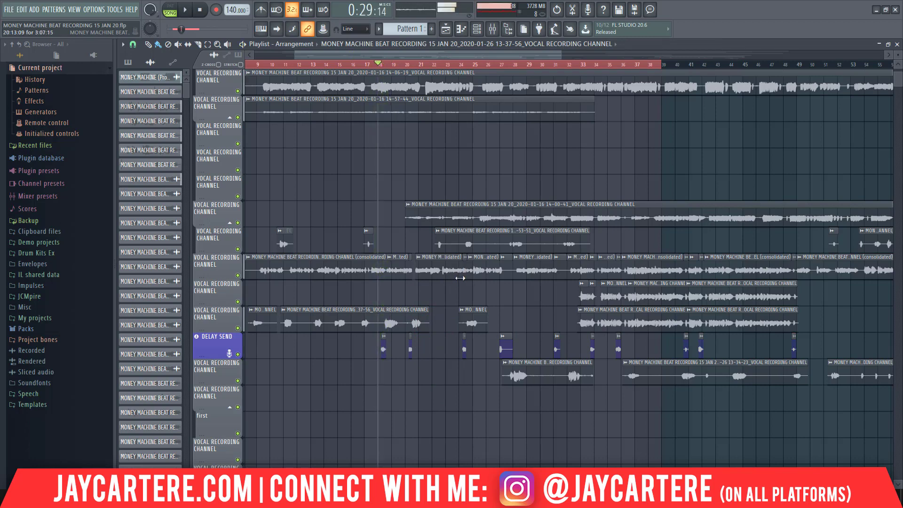
- Mute the four vocal recording tracks directly below Track 1 in the playlist
{"action": "scroll", "coordinate": [390, 202], "scroll_direction": "up", "scroll_amount": 3}
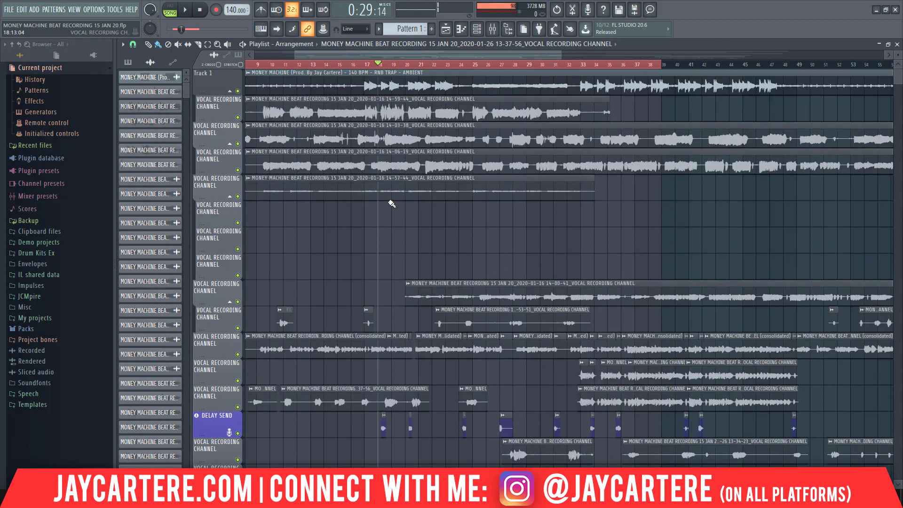
{"action": "left_click", "coordinate": [238, 170]}
{"action": "left_click", "coordinate": [238, 143]}
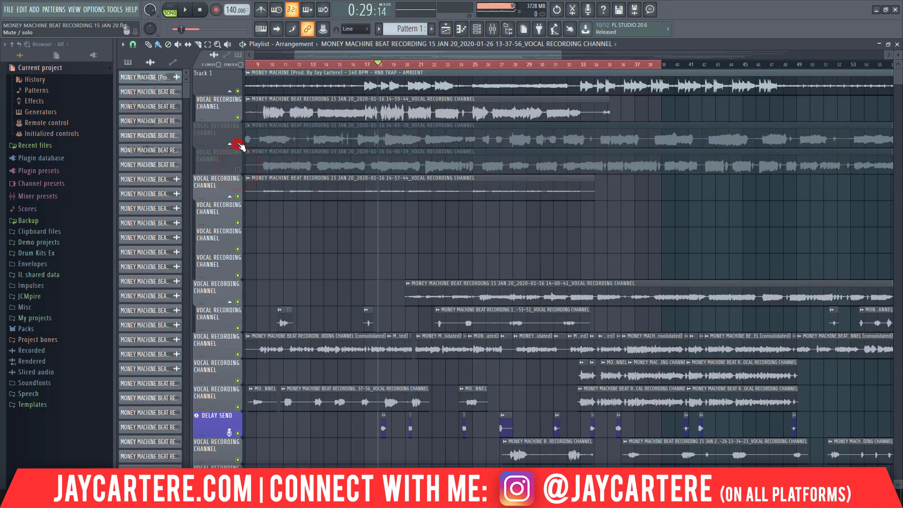
{"action": "left_click", "coordinate": [238, 117]}
{"action": "left_click", "coordinate": [238, 196]}
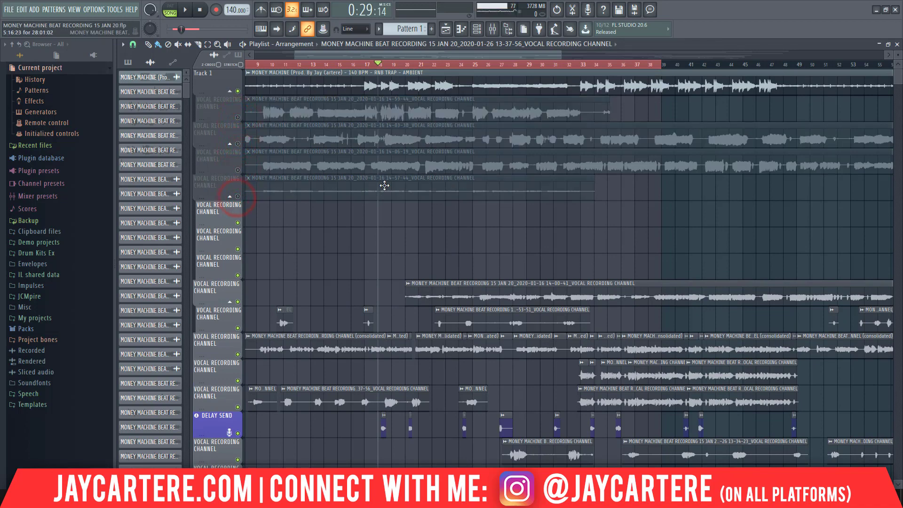
- Clear the time selection, move the playhead to bar 33 and play briefly from there
{"action": "left_click_drag", "start_coordinate": [559, 51], "coordinate": [879, 80]}
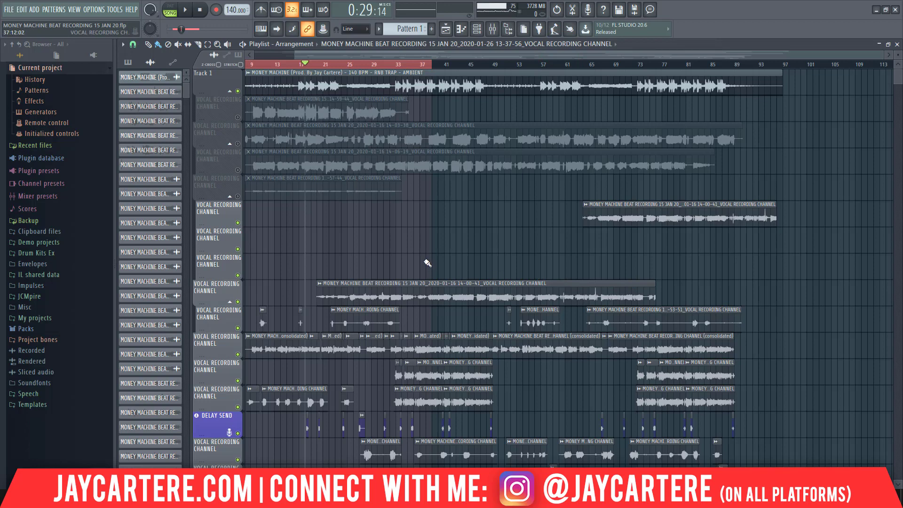
{"action": "left_click", "coordinate": [420, 64]}
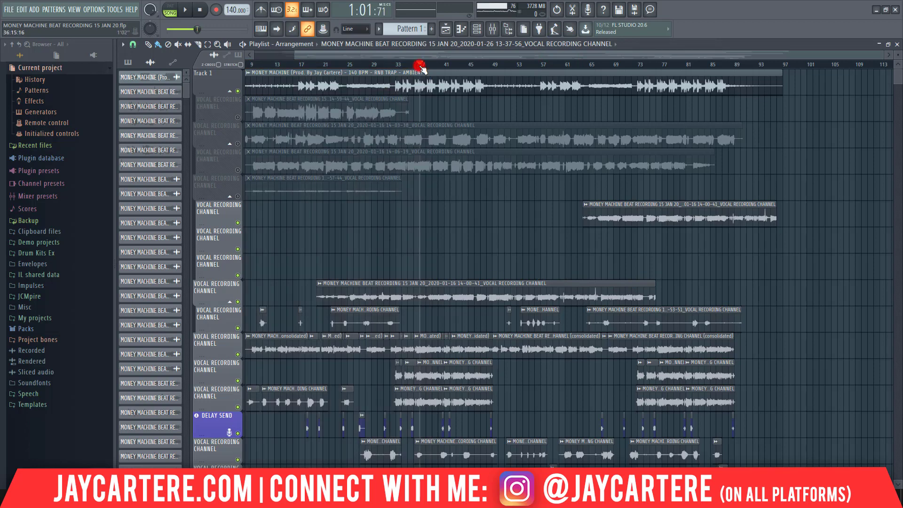
{"action": "left_click_drag", "start_coordinate": [420, 66], "coordinate": [397, 67]}
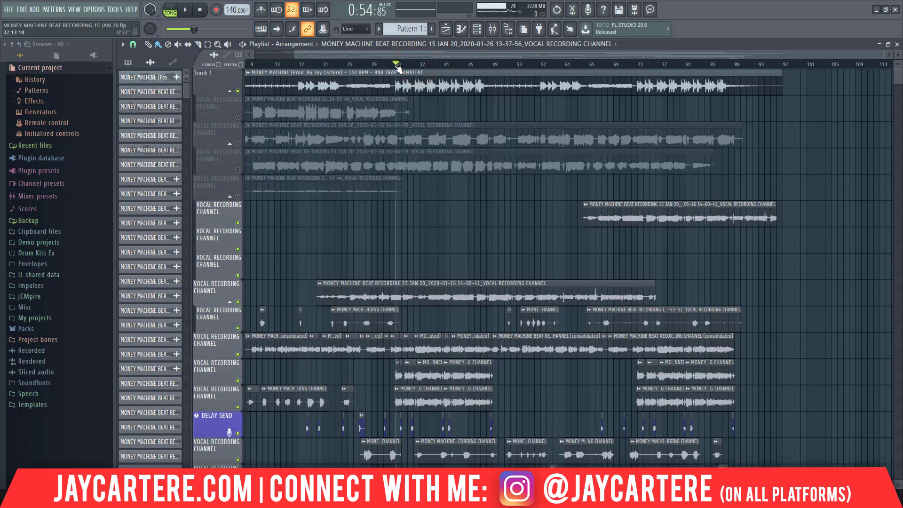
{"action": "left_click_drag", "start_coordinate": [882, 59], "coordinate": [529, 55]}
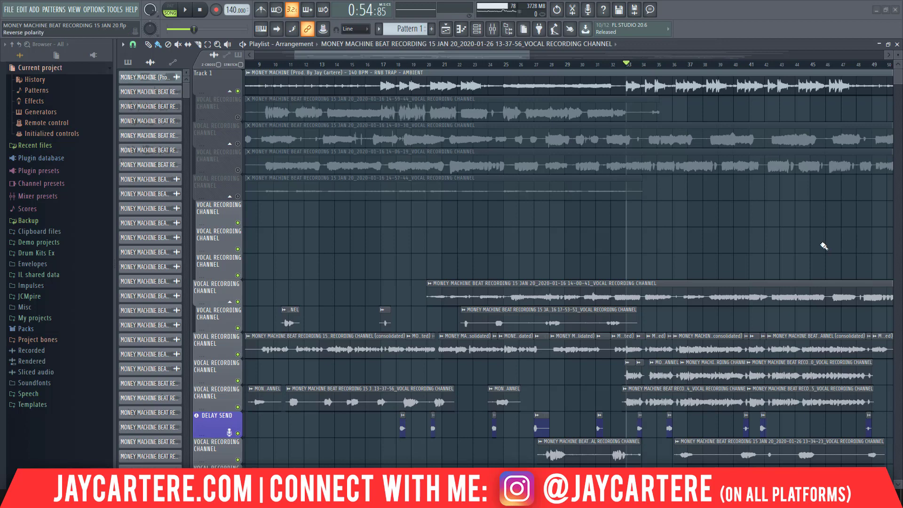
{"action": "left_click_drag", "start_coordinate": [475, 54], "coordinate": [557, 68]}
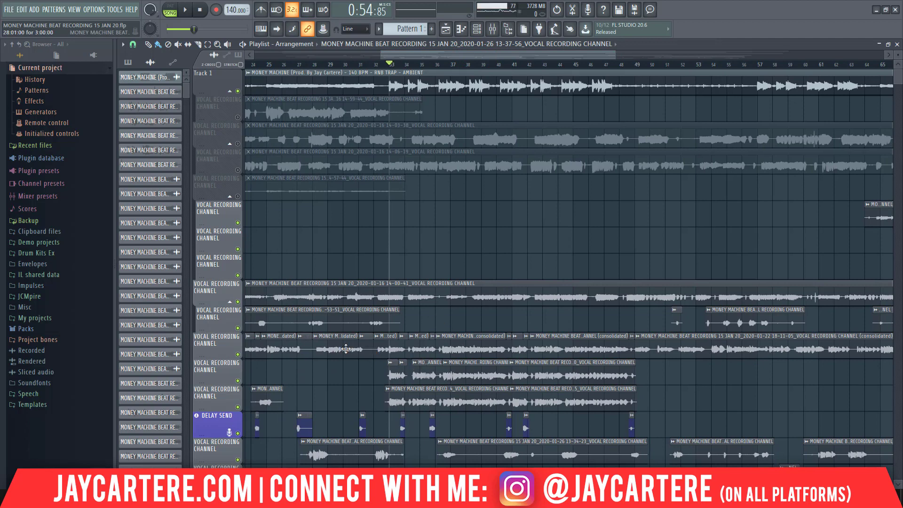
{"action": "key", "text": "space"}
{"action": "key", "text": "space"}
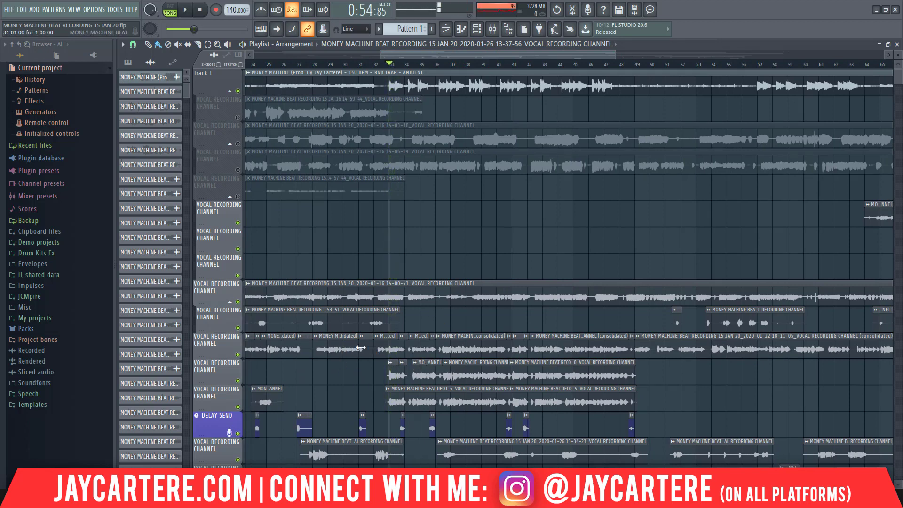
- Solo the consolidated main vocal track, unmute the two doubled vocal tracks below it and play from bar 33
{"action": "right_click", "coordinate": [237, 352]}
{"action": "left_click", "coordinate": [240, 382]}
{"action": "left_click", "coordinate": [238, 407]}
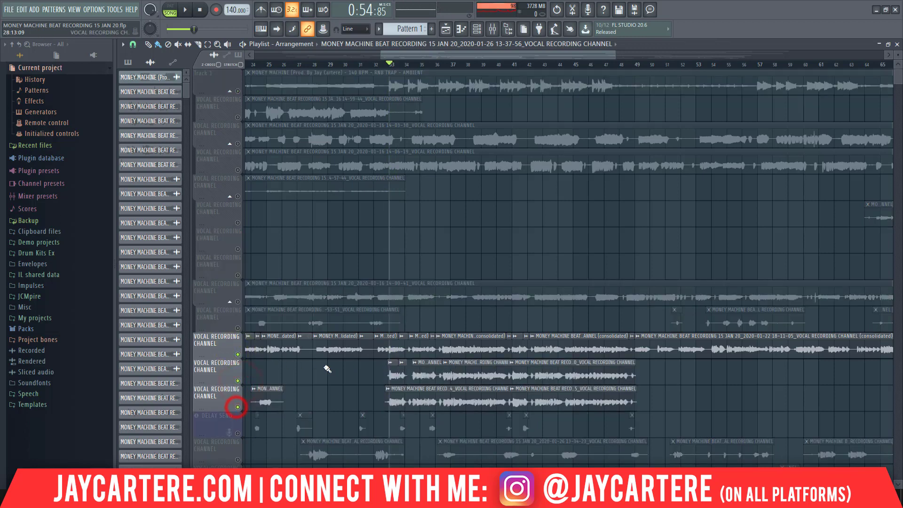
{"action": "key", "text": "space"}
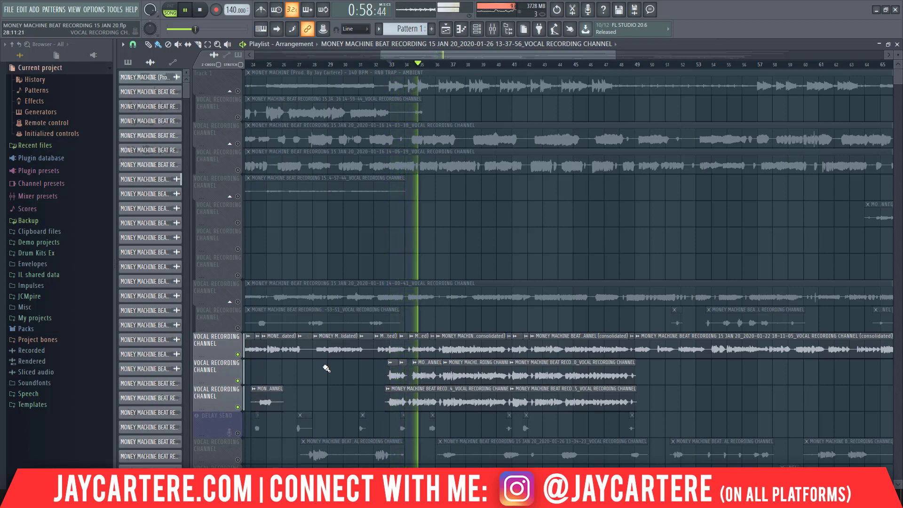
- Mute the consolidated main vocal track and listen to the two doubled vocal tracks alone up to about bar 49
{"action": "left_click", "coordinate": [237, 354]}
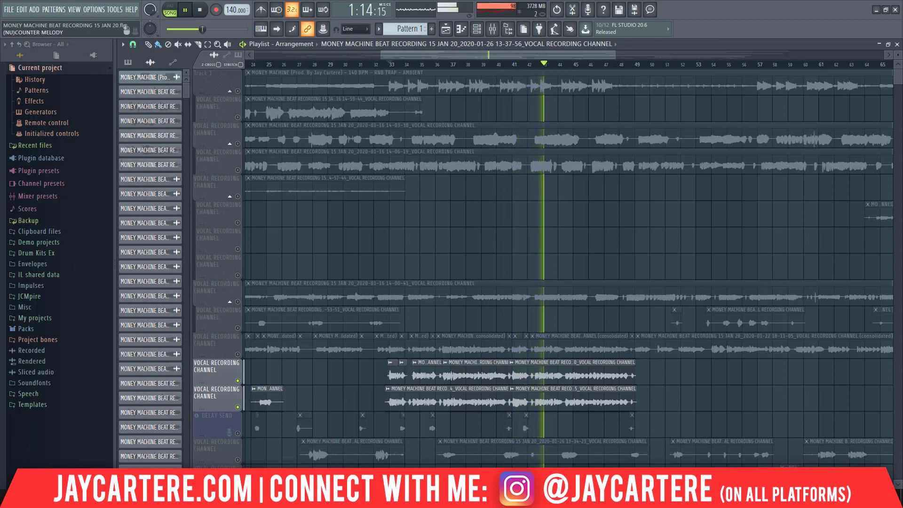
{"action": "scroll", "coordinate": [700, 366], "scroll_direction": "down", "scroll_amount": 4}
{"action": "scroll", "coordinate": [702, 366], "scroll_direction": "up", "scroll_amount": 6}
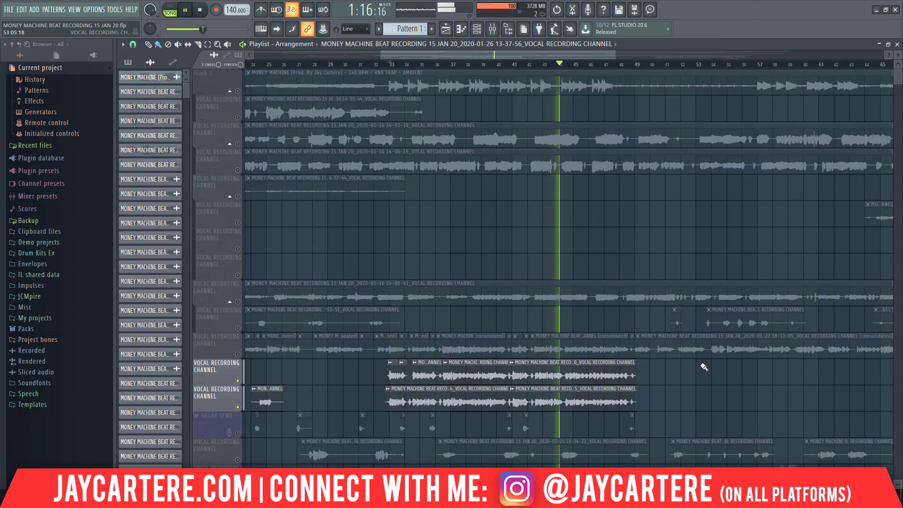
{"action": "scroll", "coordinate": [704, 367], "scroll_direction": "down", "scroll_amount": 4}
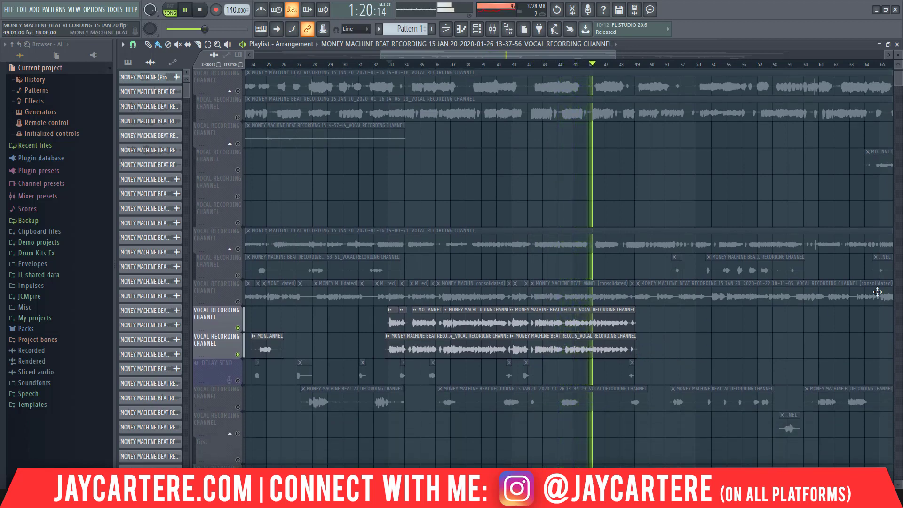
{"action": "scroll", "coordinate": [699, 316], "scroll_direction": "up", "scroll_amount": 2}
{"action": "scroll", "coordinate": [700, 314], "scroll_direction": "down", "scroll_amount": 6}
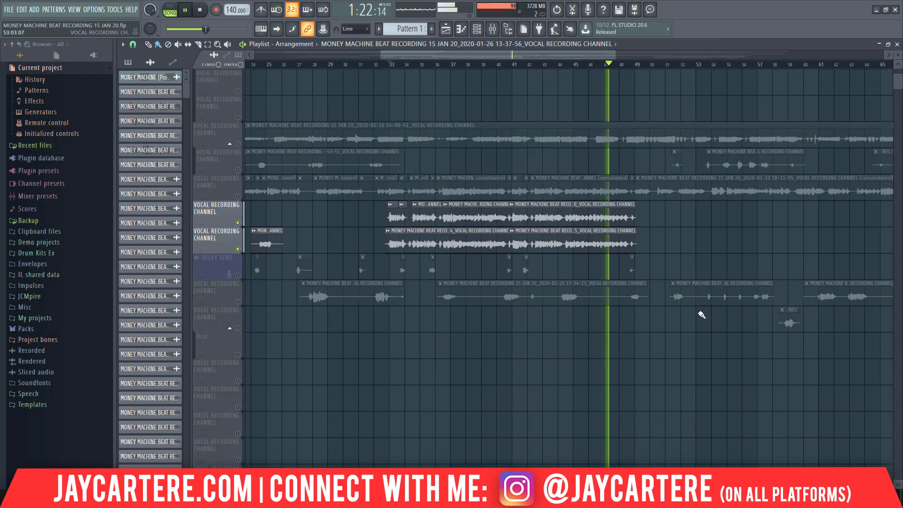
{"action": "scroll", "coordinate": [702, 314], "scroll_direction": "up", "scroll_amount": 1}
{"action": "scroll", "coordinate": [702, 314], "scroll_direction": "up", "scroll_amount": 1}
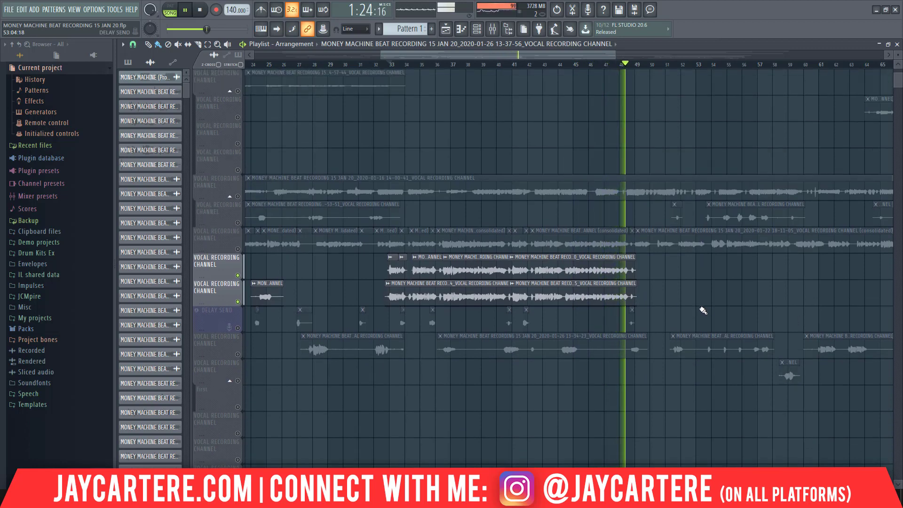
{"action": "key", "text": "space"}
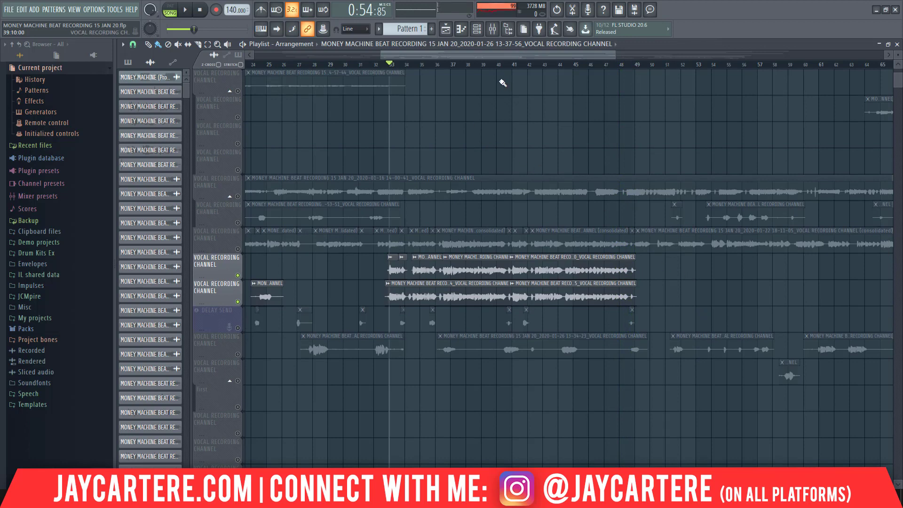
- Move the playhead to bar 41 and route the lower doubled clip starting there to mixer track 22
{"action": "left_click", "coordinate": [514, 65]}
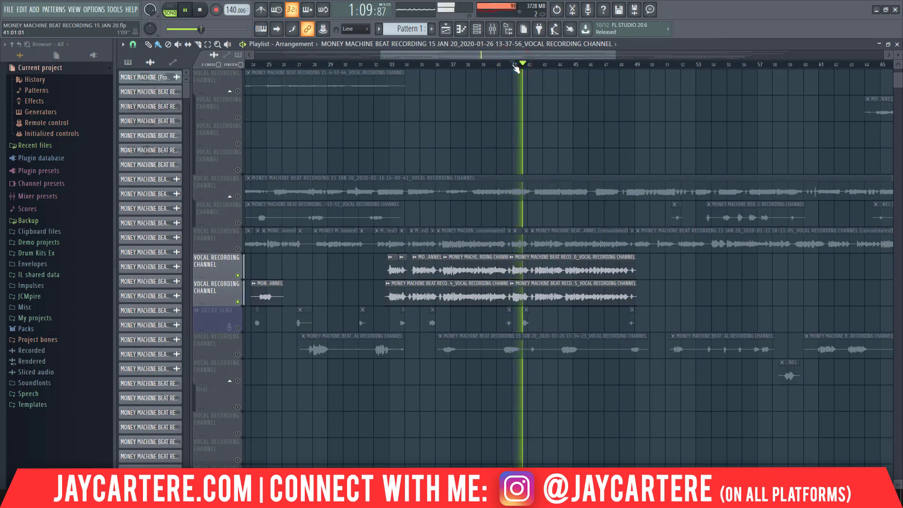
{"action": "key", "text": "space"}
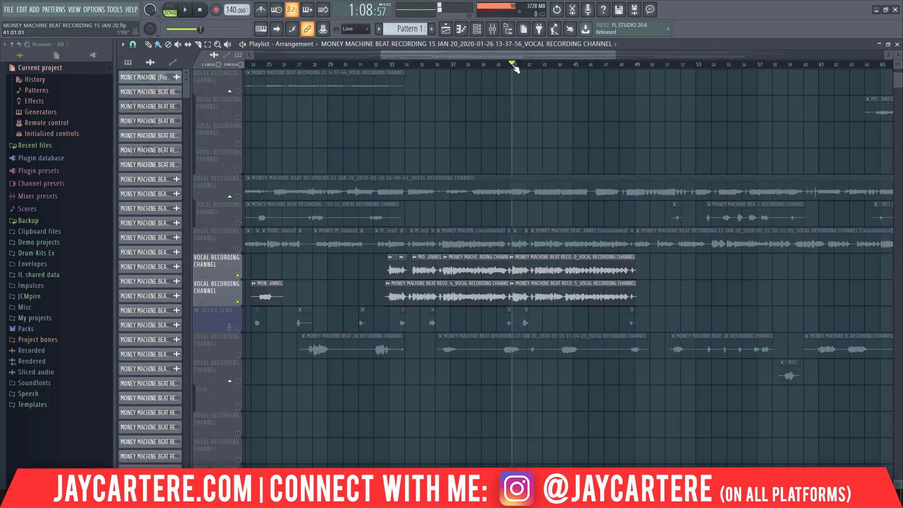
{"action": "double_click", "coordinate": [536, 290]}
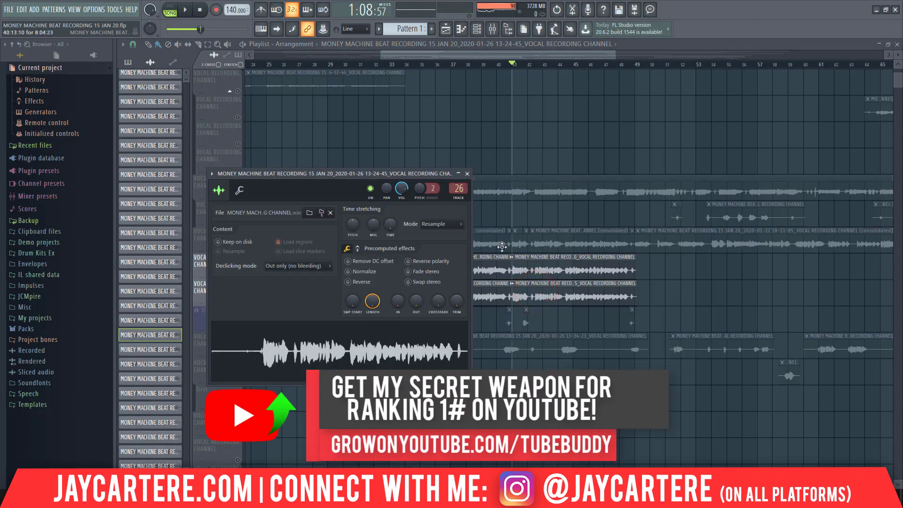
{"action": "scroll", "coordinate": [459, 188], "scroll_direction": "down", "scroll_amount": 4}
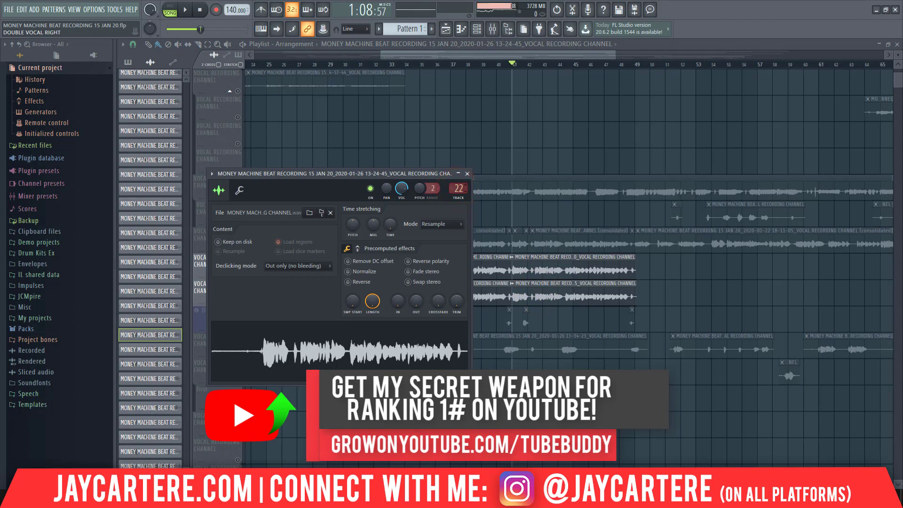
- Route the lower doubled clip to mixer track 21, play it from bar 41 and close its channel settings
{"action": "double_click", "coordinate": [497, 289]}
{"action": "double_click", "coordinate": [544, 288]}
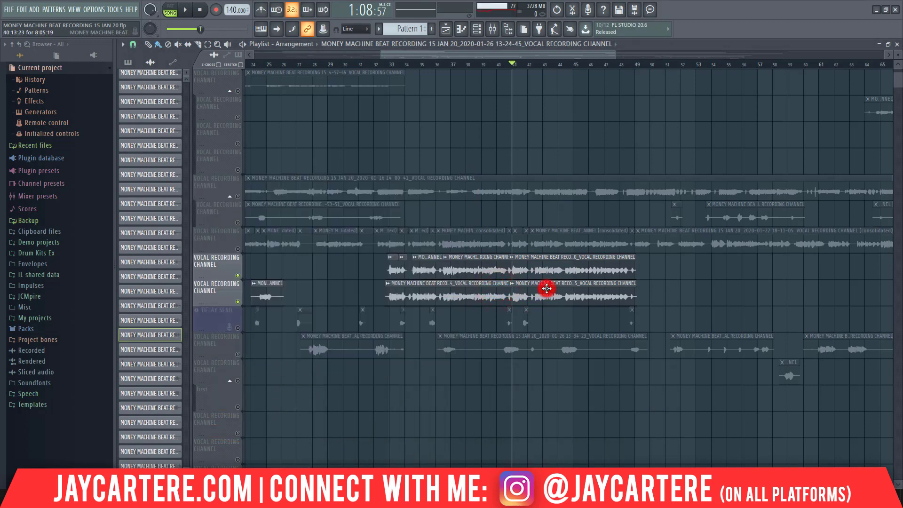
{"action": "scroll", "coordinate": [459, 189], "scroll_direction": "up", "scroll_amount": 1}
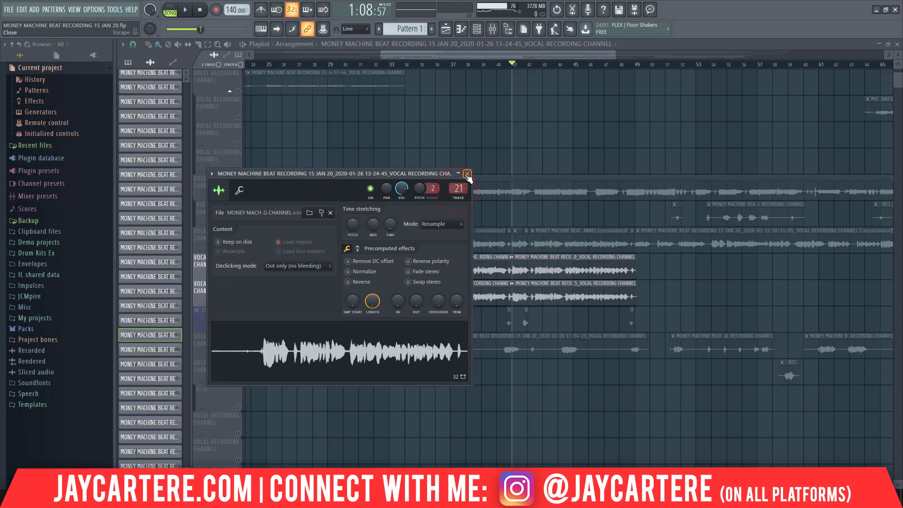
{"action": "key", "text": "space"}
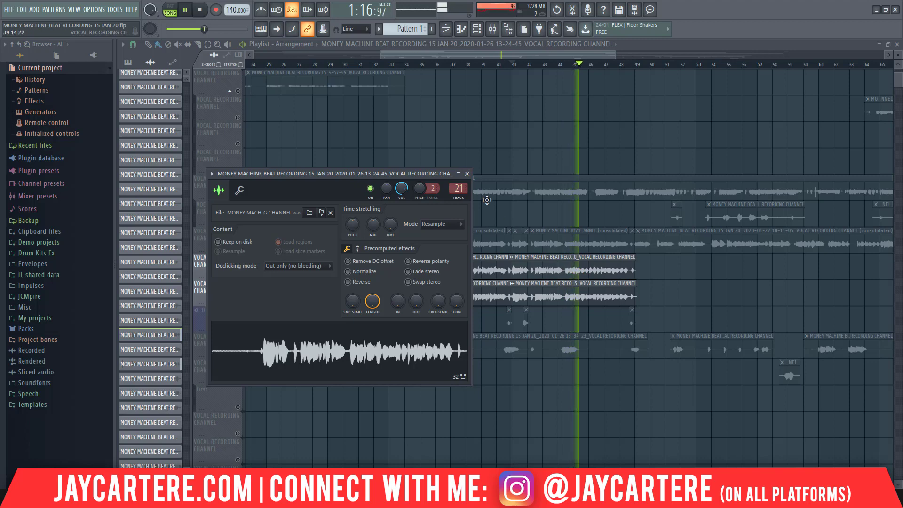
{"action": "left_click", "coordinate": [467, 173]}
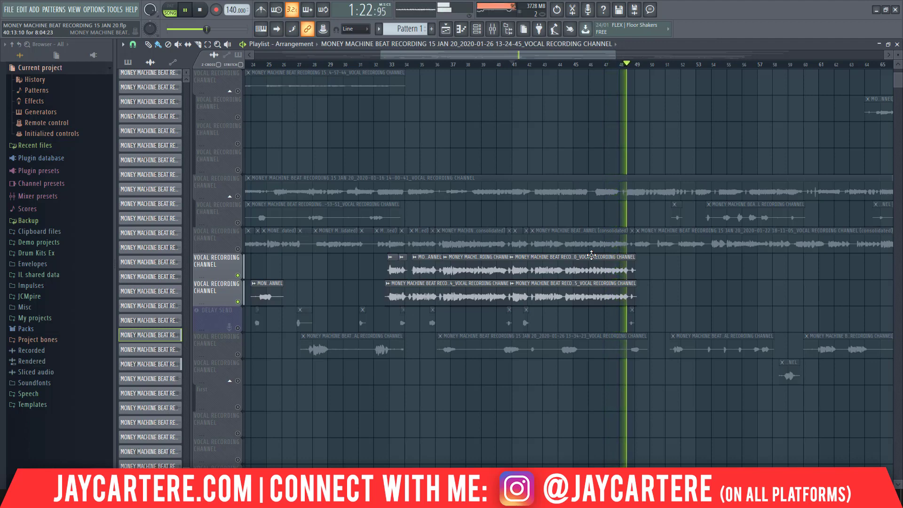
{"action": "key", "text": "space"}
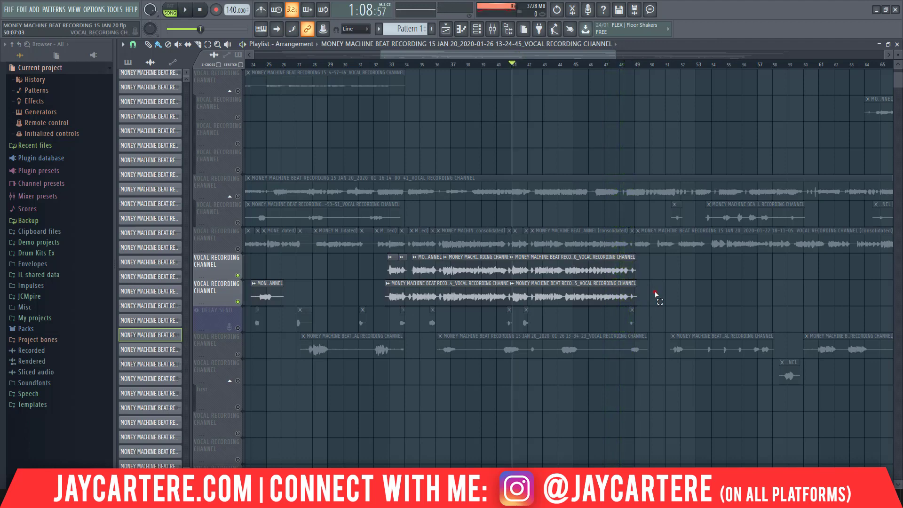
- Select the lower doubled clip starting at bar 41 and save the project
{"action": "left_click_drag", "start_coordinate": [655, 294], "coordinate": [586, 303]}
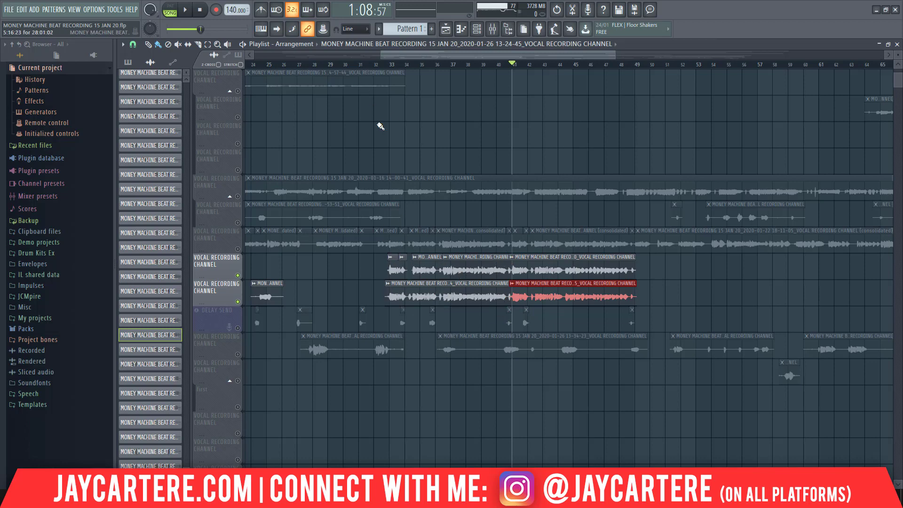
{"action": "scroll", "coordinate": [381, 127], "scroll_direction": "up", "scroll_amount": 2}
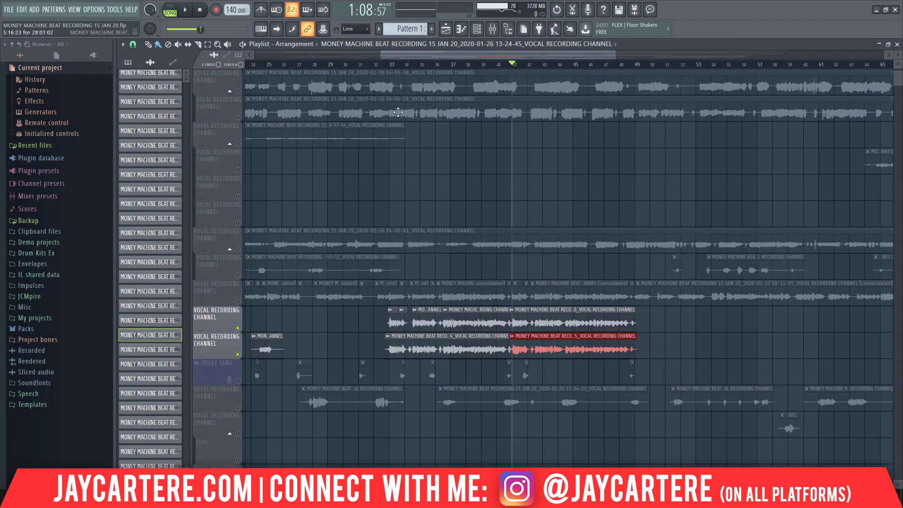
{"action": "key", "text": "ctrl+s"}
- Open the mixer and examine the effect chains of the DOUBLE VOCAL RIGHT and REVERB BUS VOCAL tracks
{"action": "left_click_drag", "start_coordinate": [902, 70], "coordinate": [308, 23]}
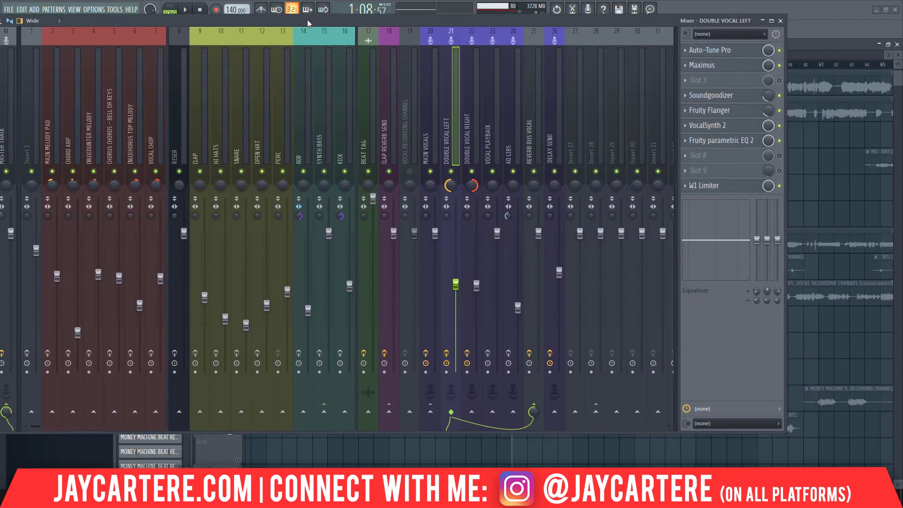
{"action": "left_click", "coordinate": [470, 184]}
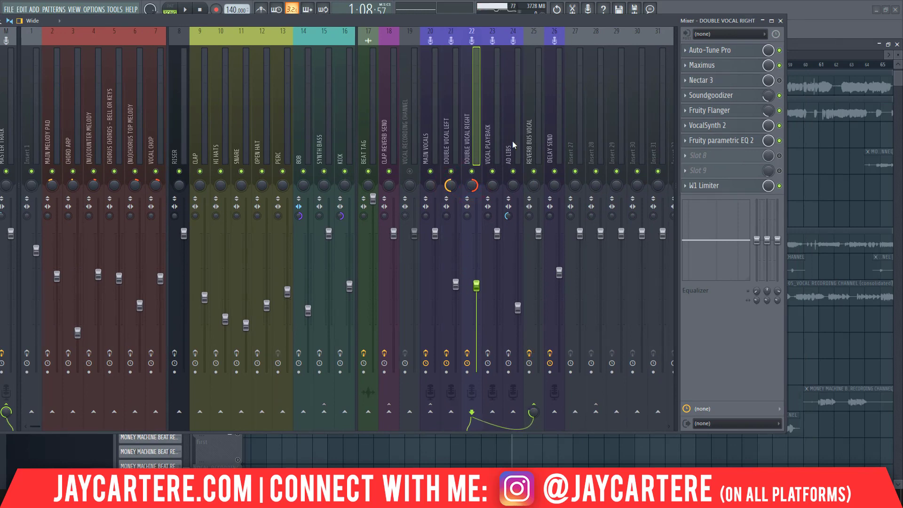
{"action": "left_click", "coordinate": [529, 109]}
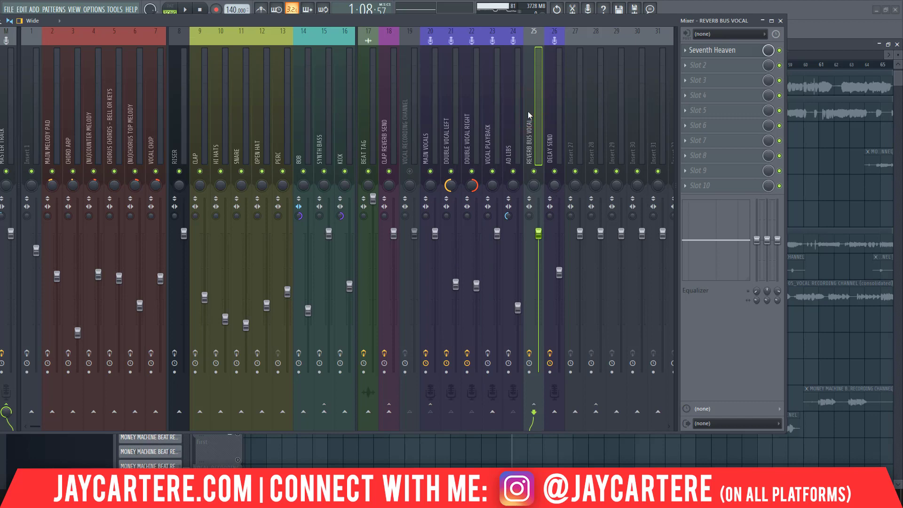
- Review the DOUBLE VOCAL RIGHT mixer track's effect chain and clear the mixer out of the playlist's way
{"action": "left_click_drag", "start_coordinate": [457, 20], "coordinate": [505, 37]}
{"action": "left_click", "coordinate": [447, 37]}
{"action": "left_click_drag", "start_coordinate": [447, 36], "coordinate": [427, 45]}
{"action": "left_click", "coordinate": [498, 129]}
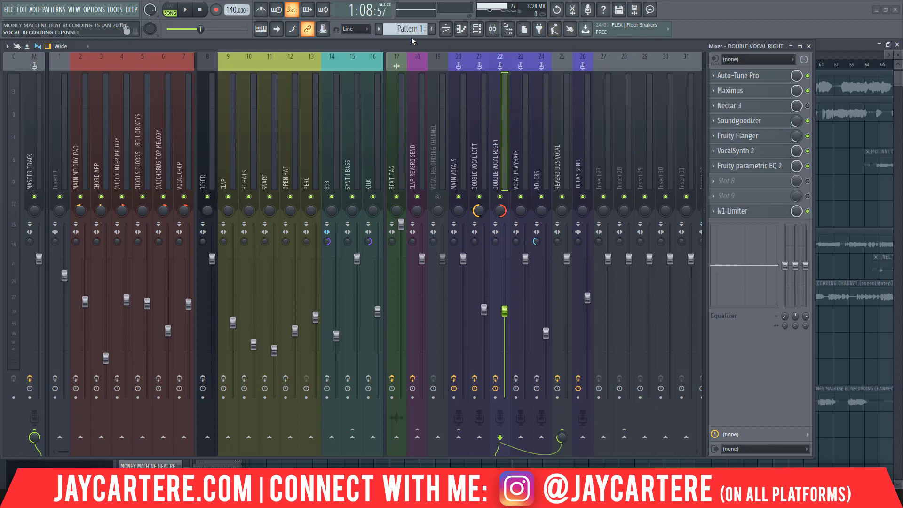
{"action": "left_click_drag", "start_coordinate": [408, 46], "coordinate": [902, 82]}
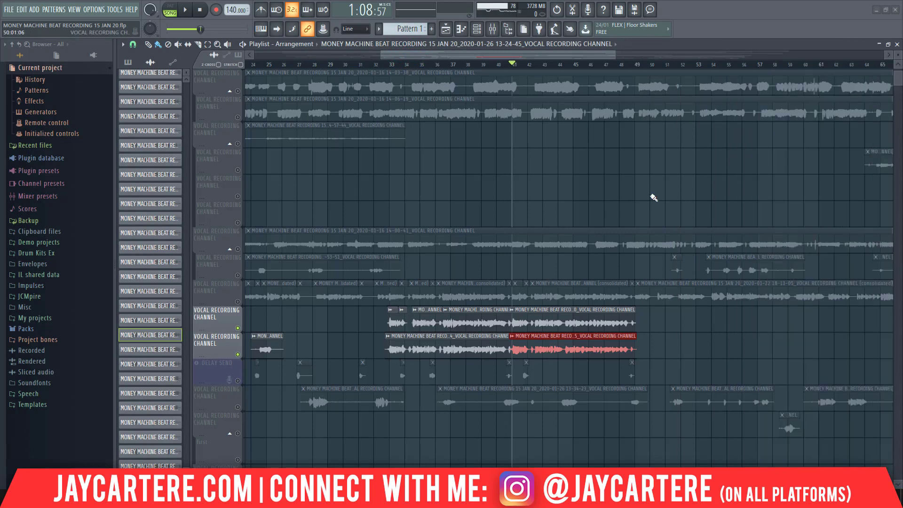
- Unmute the main vocal track above the doubles, the DELAY SEND track and the vocal track directly beneath it across the full arrangement
{"action": "left_click_drag", "start_coordinate": [616, 53], "coordinate": [884, 55]}
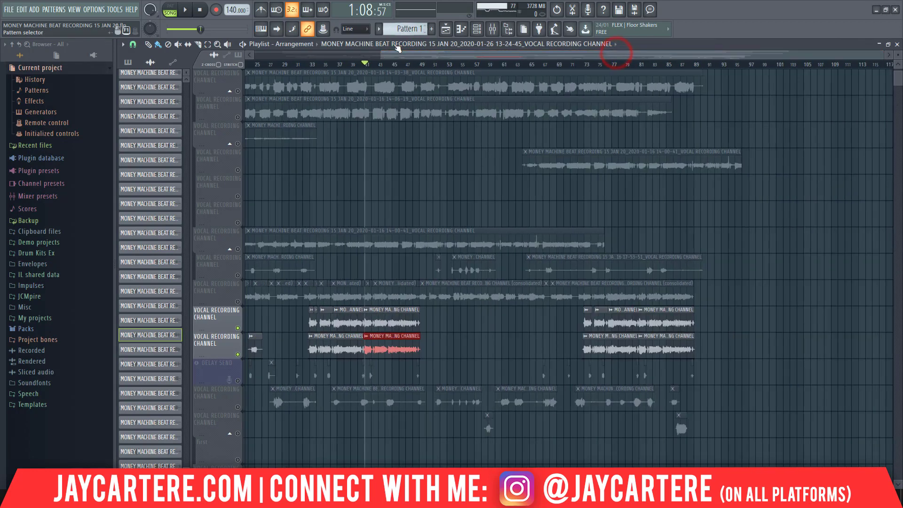
{"action": "left_click_drag", "start_coordinate": [381, 57], "coordinate": [252, 45]}
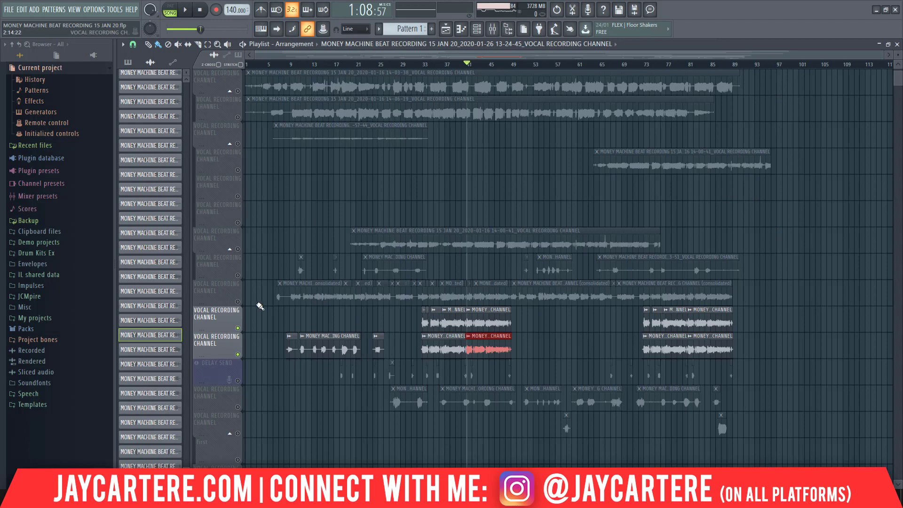
{"action": "left_click", "coordinate": [238, 301]}
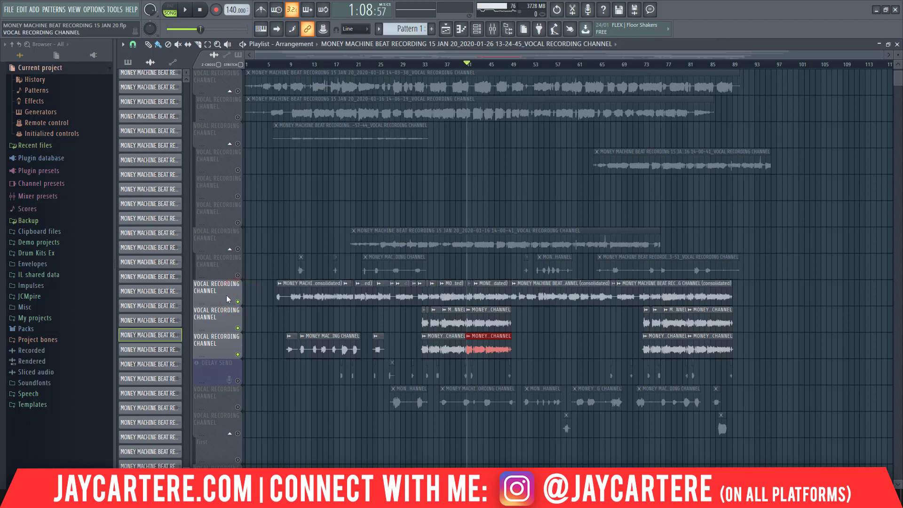
{"action": "left_click", "coordinate": [238, 380]}
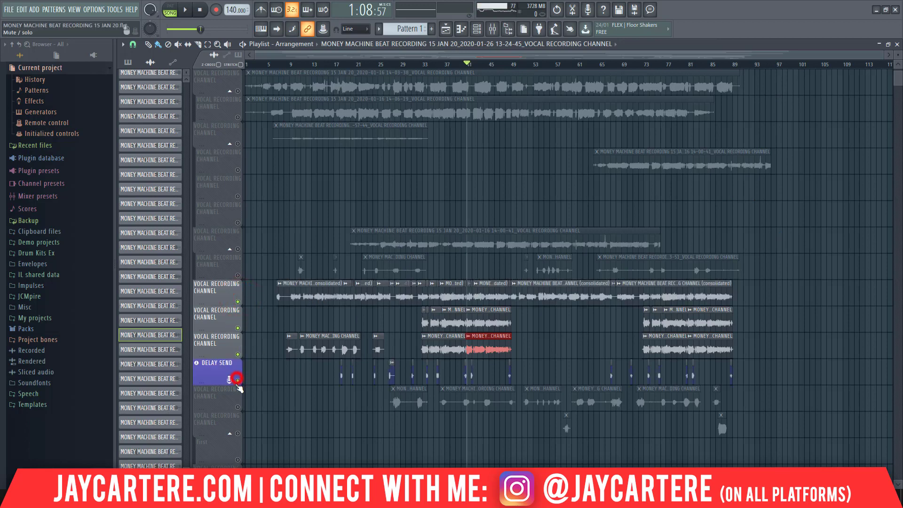
{"action": "left_click", "coordinate": [238, 406]}
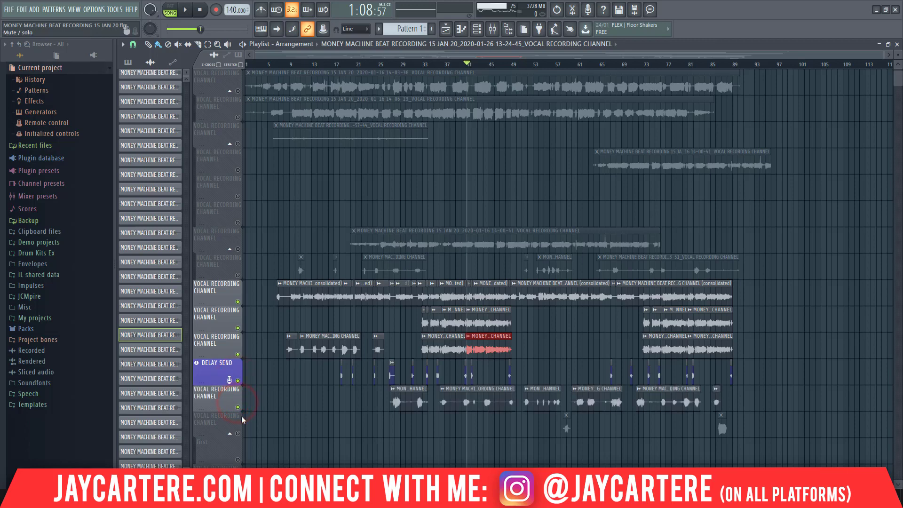
- Unmute the lowest vocal track and place the playhead at bar 58, just before that track's first clip
{"action": "left_click", "coordinate": [238, 432]}
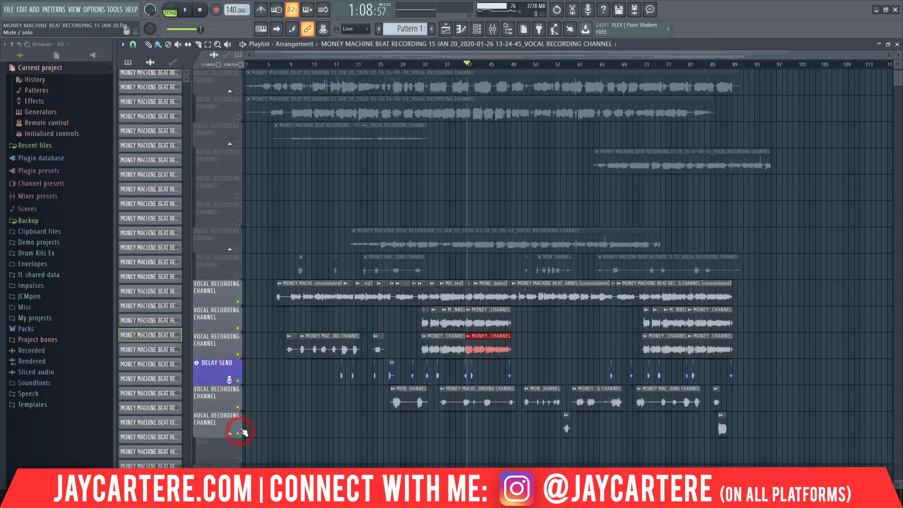
{"action": "left_click", "coordinate": [238, 433]}
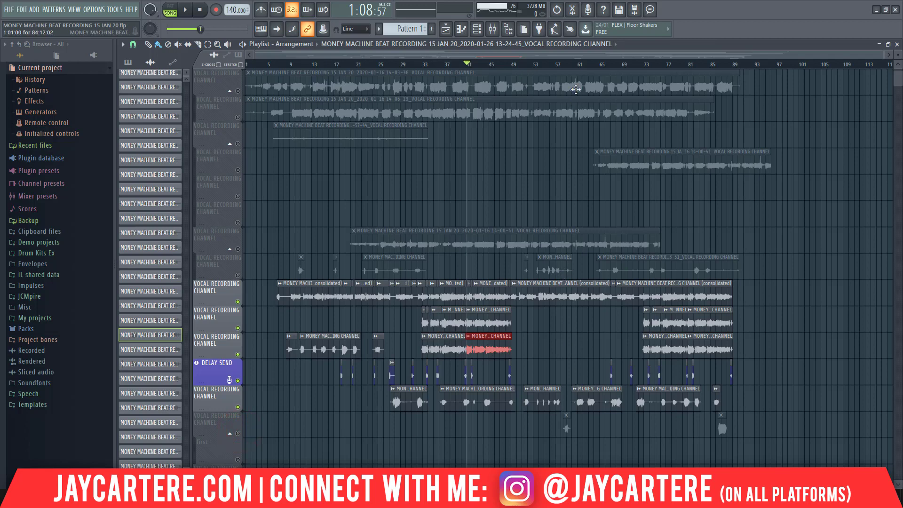
{"action": "left_click_drag", "start_coordinate": [572, 65], "coordinate": [567, 64]}
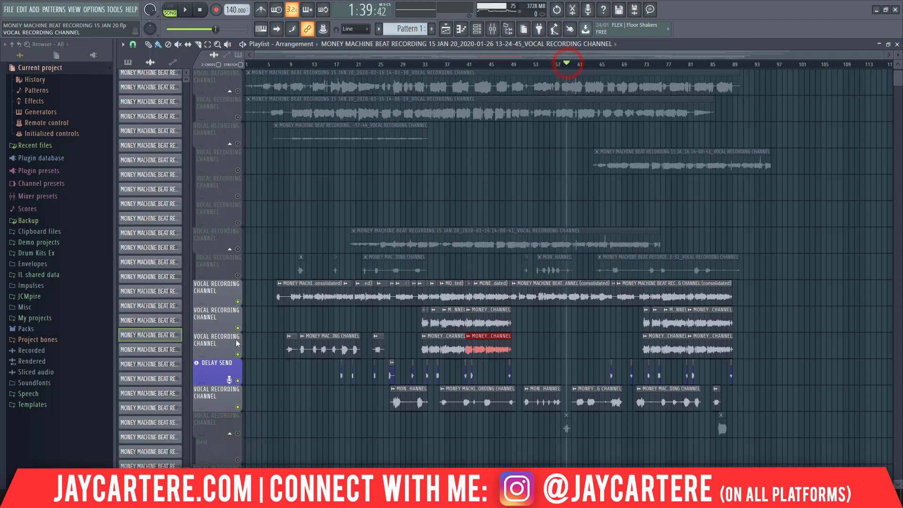
{"action": "left_click", "coordinate": [235, 433]}
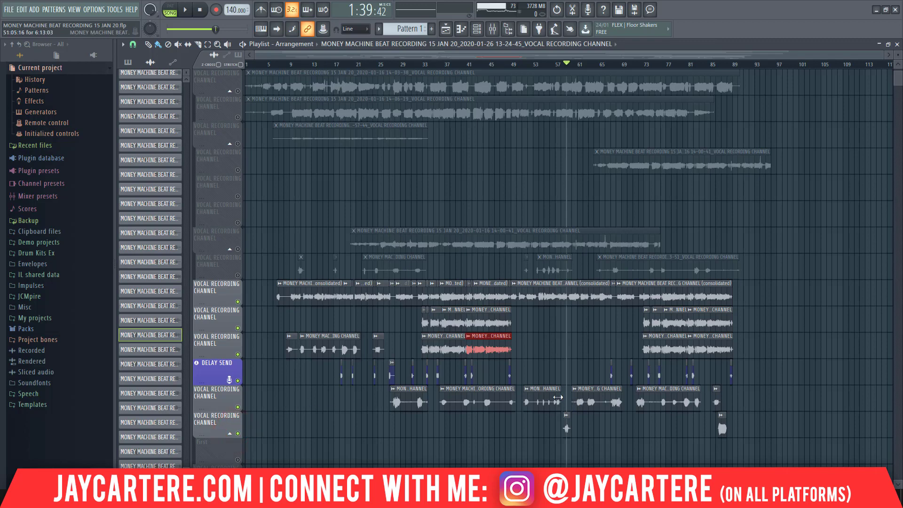
{"action": "left_click", "coordinate": [564, 63]}
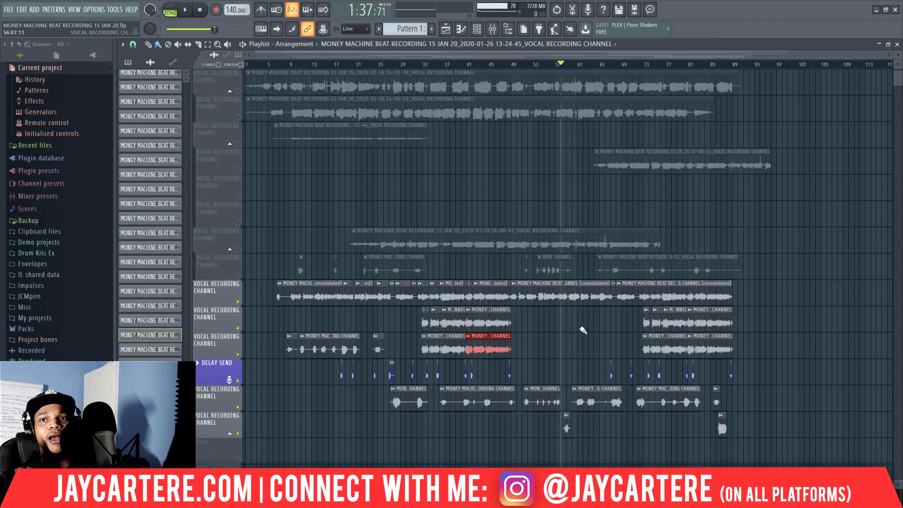
{"action": "scroll", "coordinate": [581, 331], "scroll_direction": "down", "scroll_amount": 5}
{"action": "scroll", "coordinate": [583, 330], "scroll_direction": "up", "scroll_amount": 7}
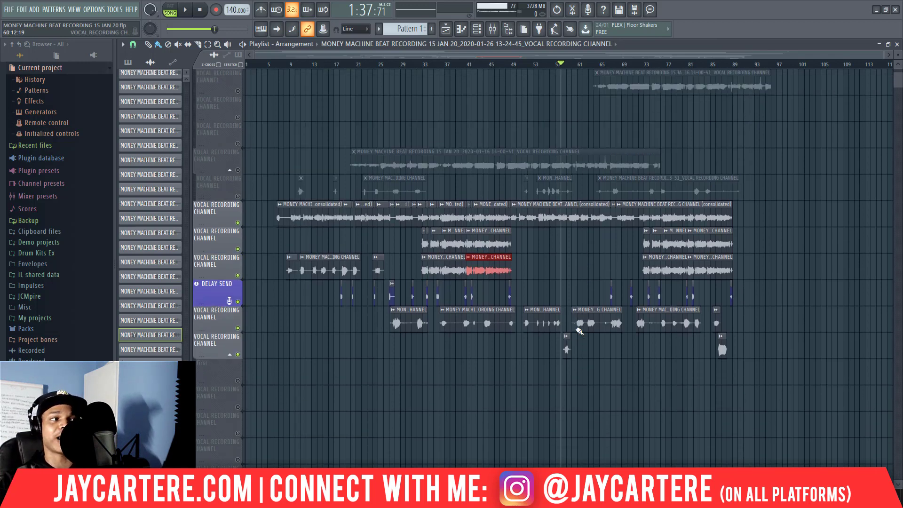